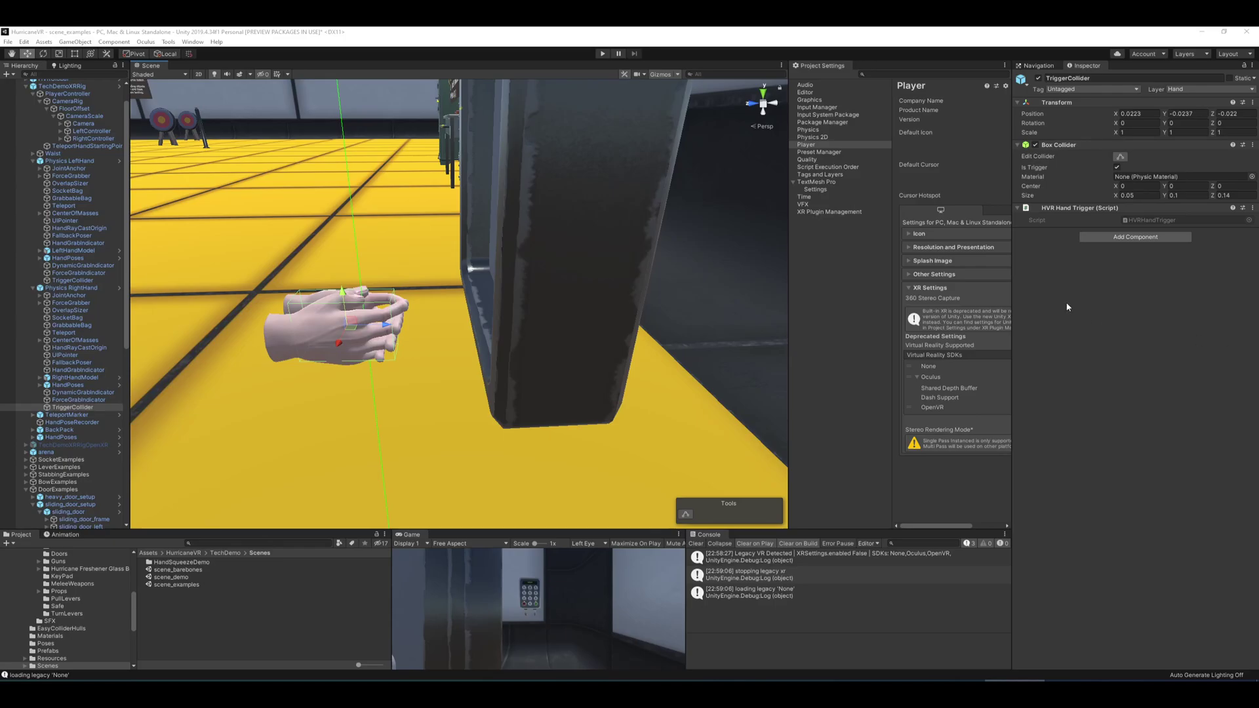
Step: Run the scene and move the RightController up and forward until the hand's index finger reaches the keypad
right_click_drag(590, 233, 538, 264)
left_click(602, 53)
left_click(85, 132)
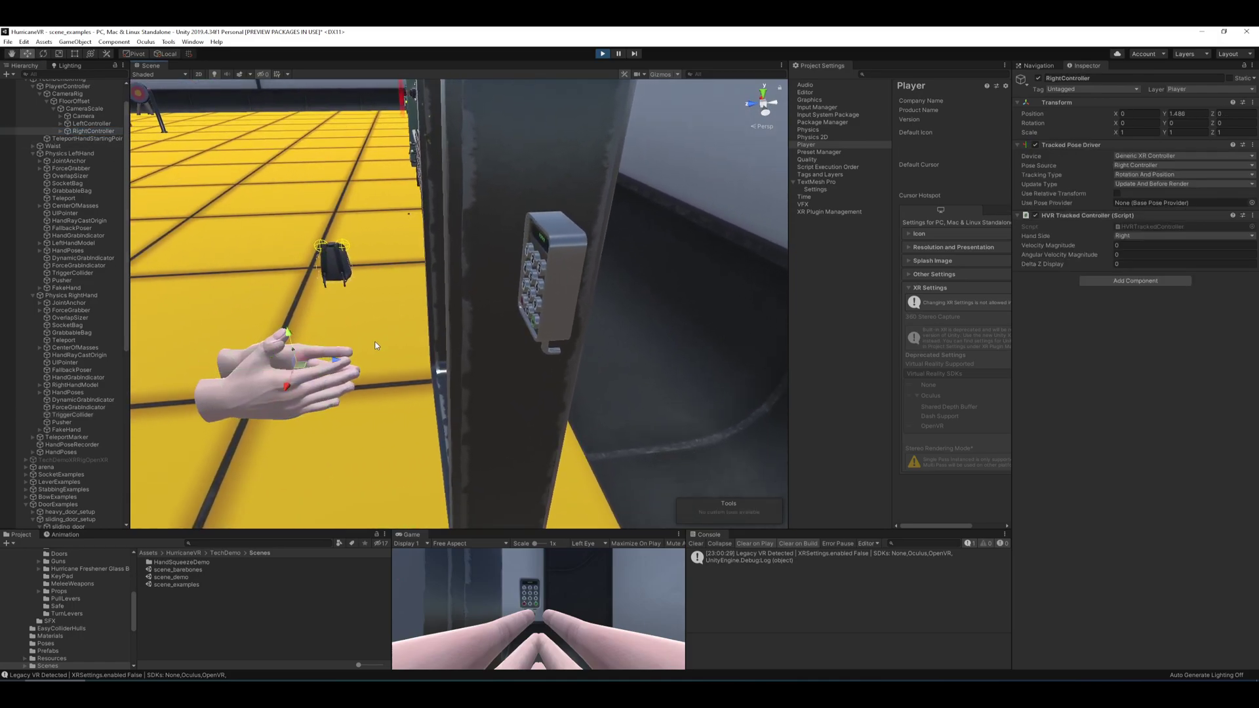
left_click_drag(335, 364, 446, 275)
right_click_drag(446, 275, 533, 286)
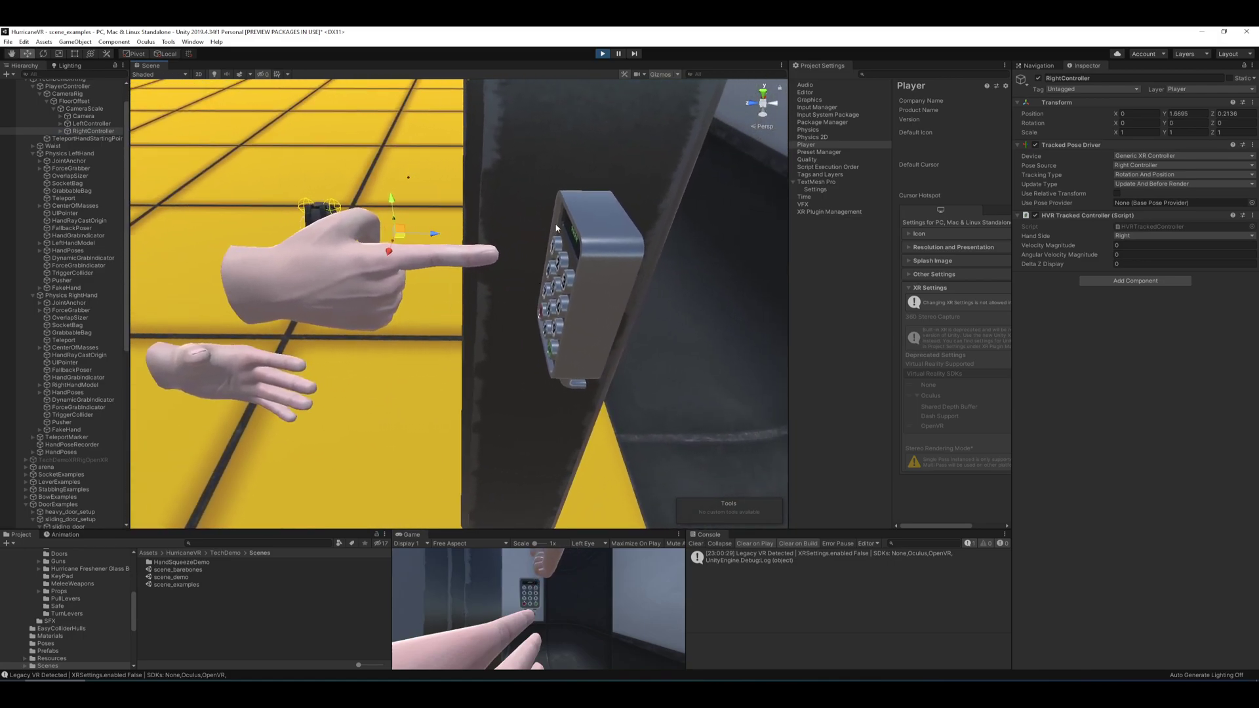
left_click_drag(437, 234, 548, 220)
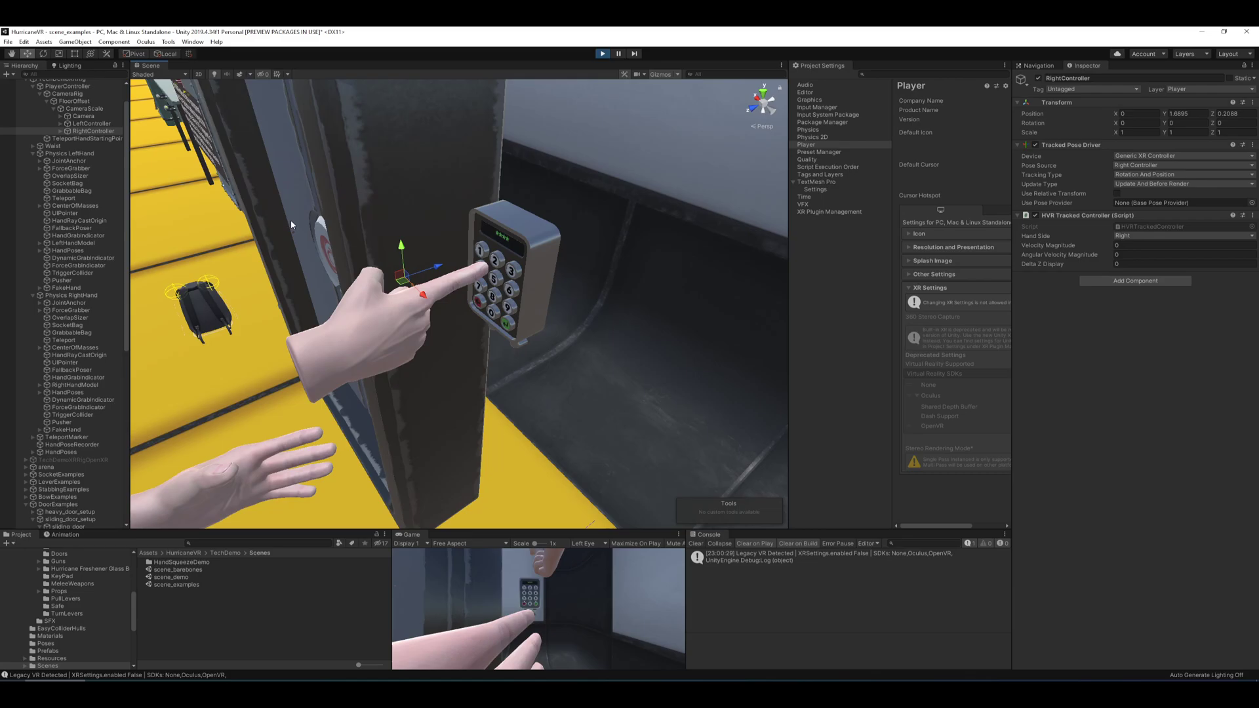
Step: Inspect the pointing hand at the keypad, pull the RightController back to Z about 0.10, and stop the scene
left_click_drag(457, 271, 344, 245, "alt")
left_click_drag(607, 275, 558, 269, "alt")
left_click_drag(484, 225, 381, 255)
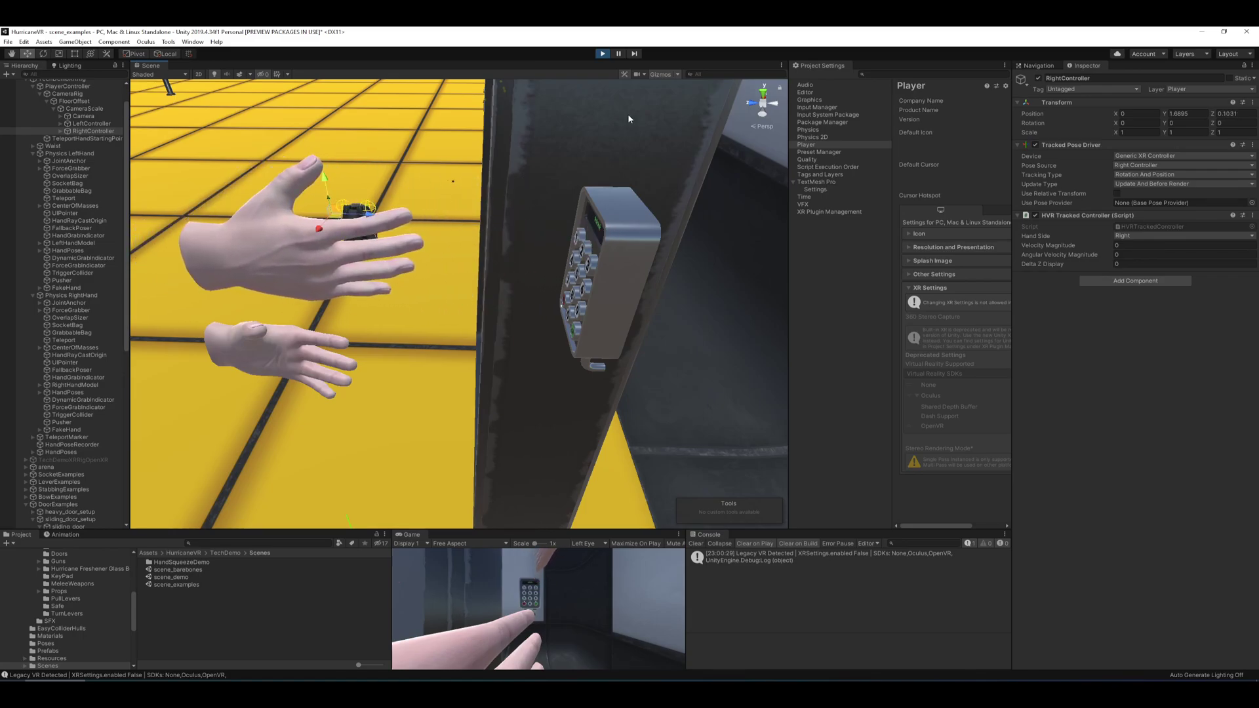
left_click(603, 54)
Step: Select the PoseZone object under the sliding door's KeyPad and frame it in the scene
left_click_drag(518, 214, 563, 197, "alt")
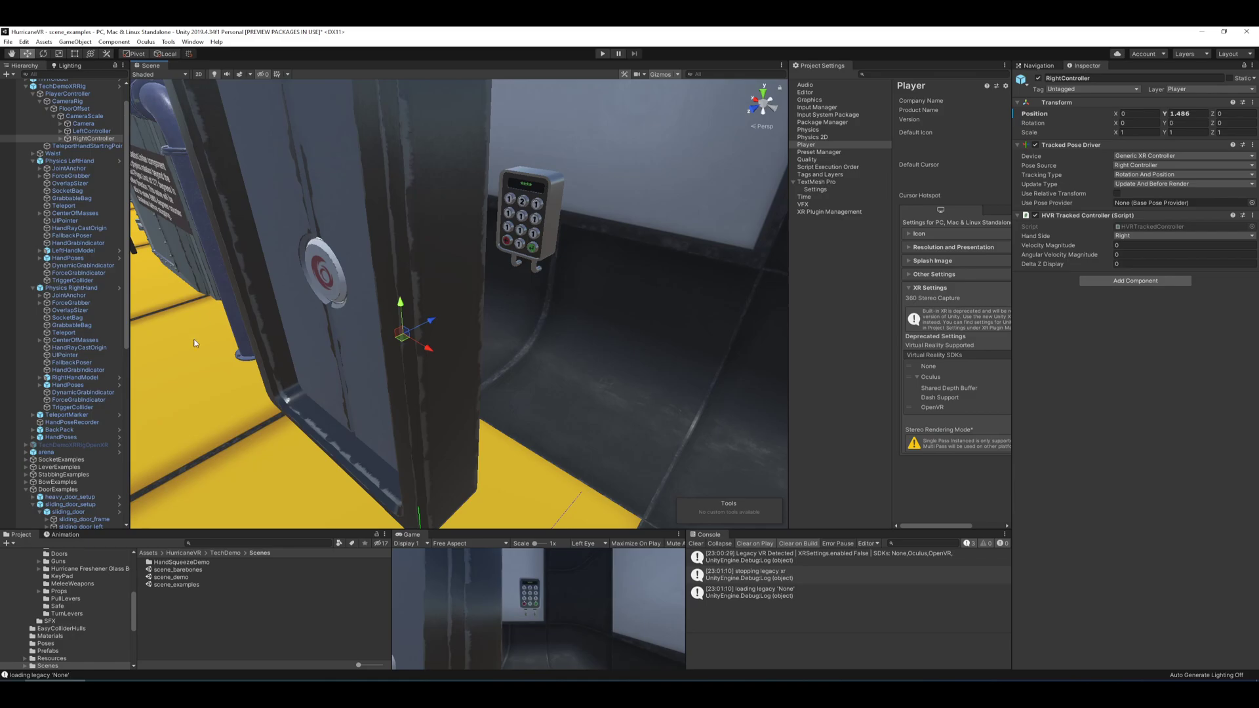
left_click_drag(194, 343, 471, 255, "alt")
scroll(67, 430, "down", 12)
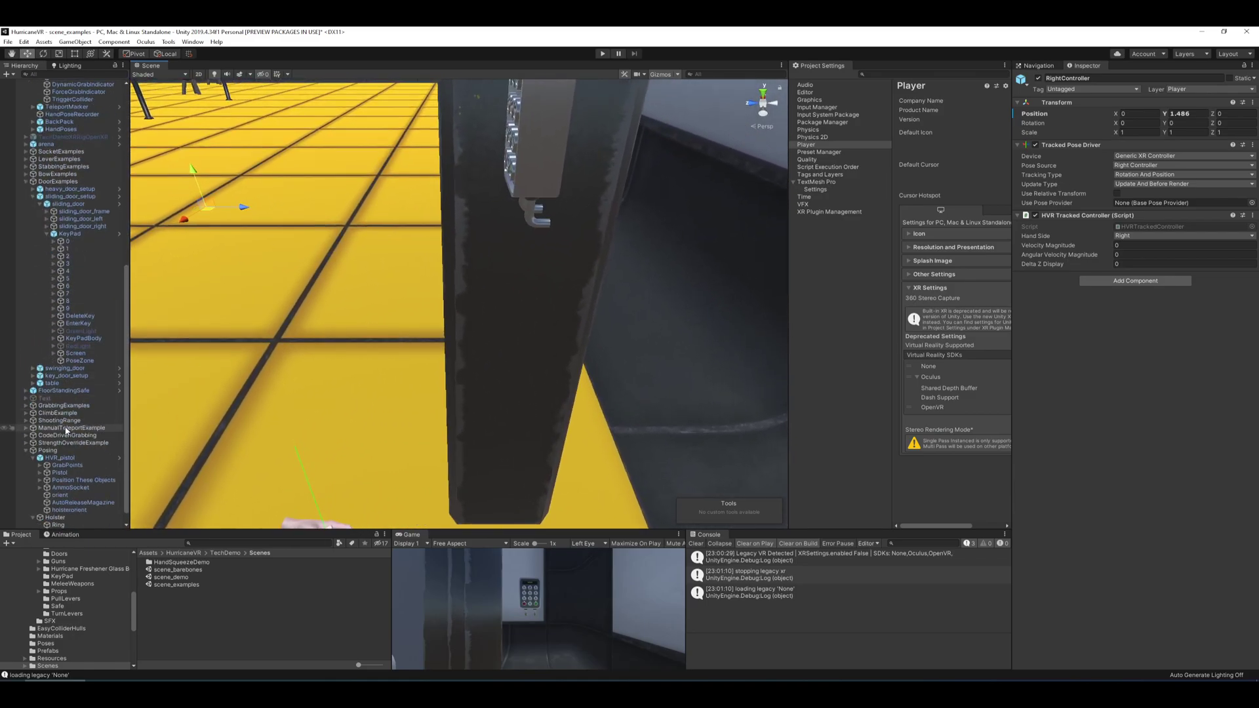
left_click(76, 362)
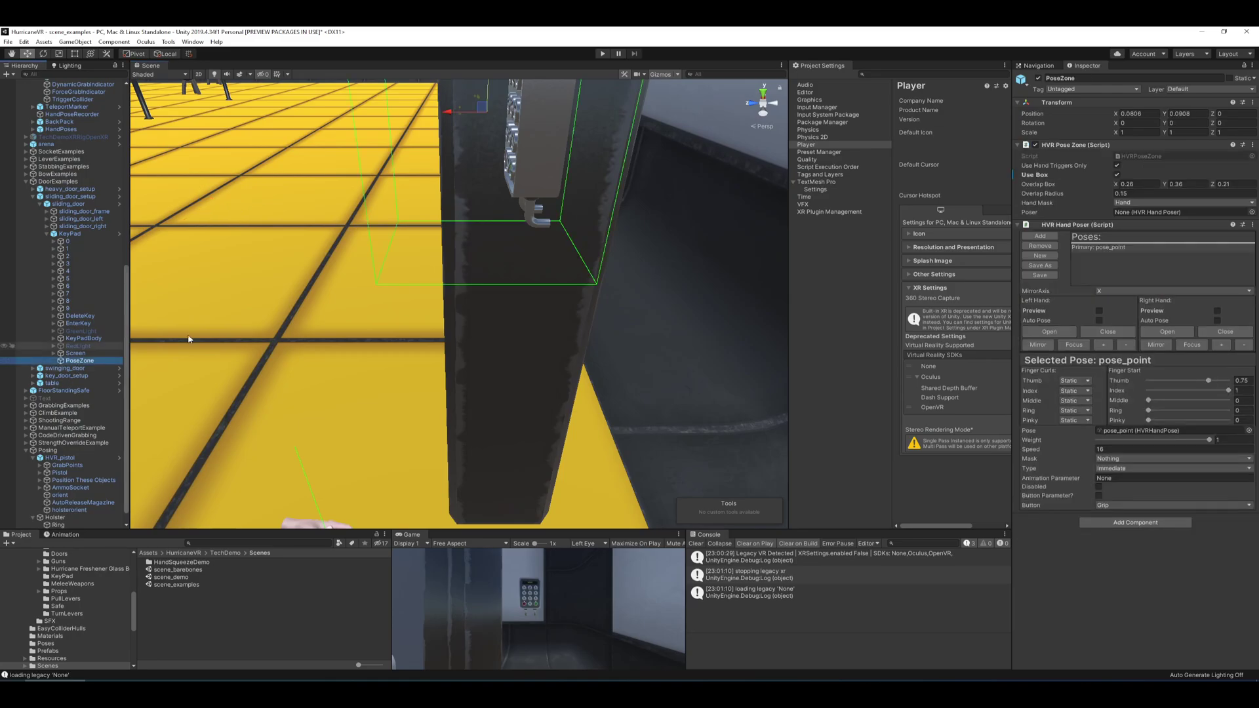
key("f")
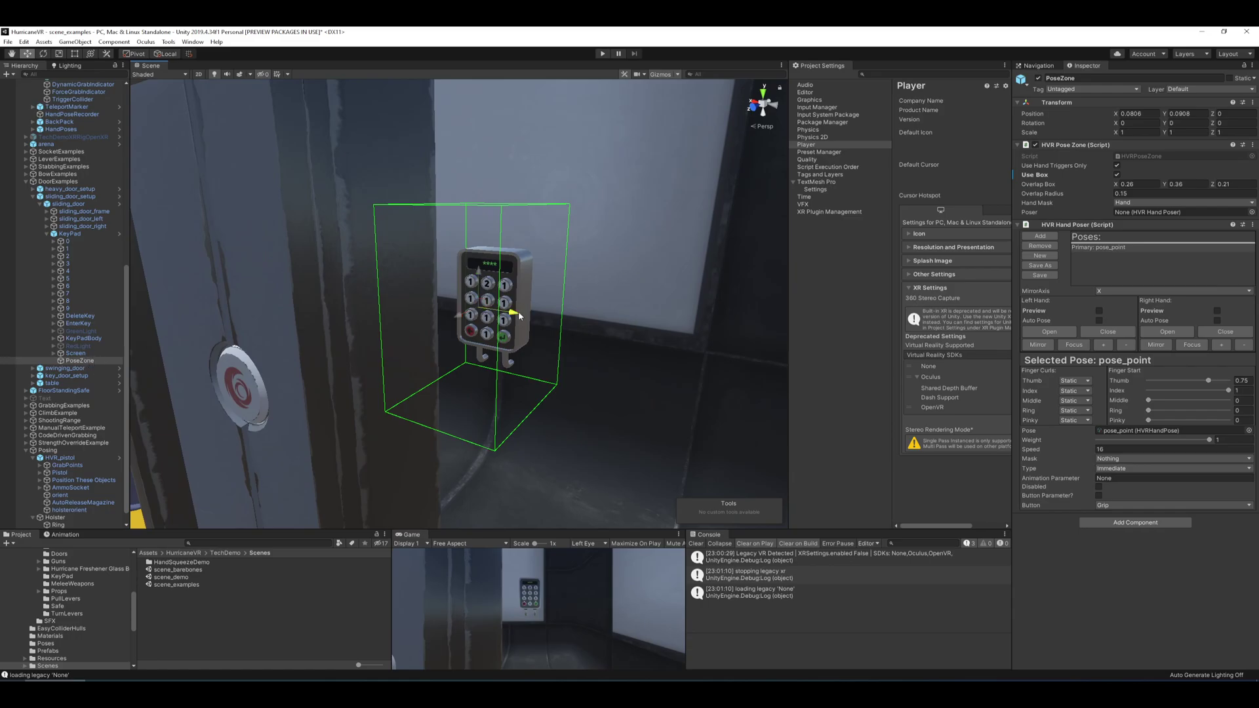
left_click_drag(519, 316, 567, 297)
key("e")
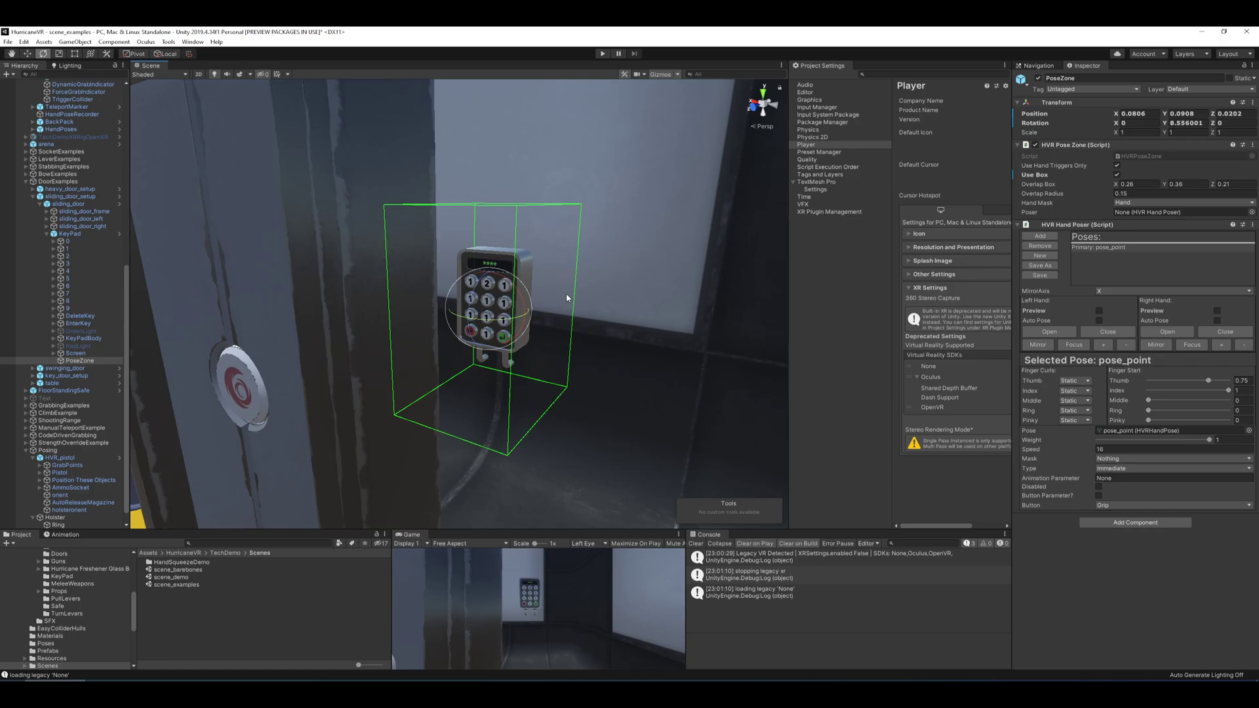
key("ctrl+z")
key("ctrl+z")
key("w")
Step: Select the primary pose_point pose of the PoseZone and turn on its left-hand preview
right_click_drag(583, 272, 550, 273)
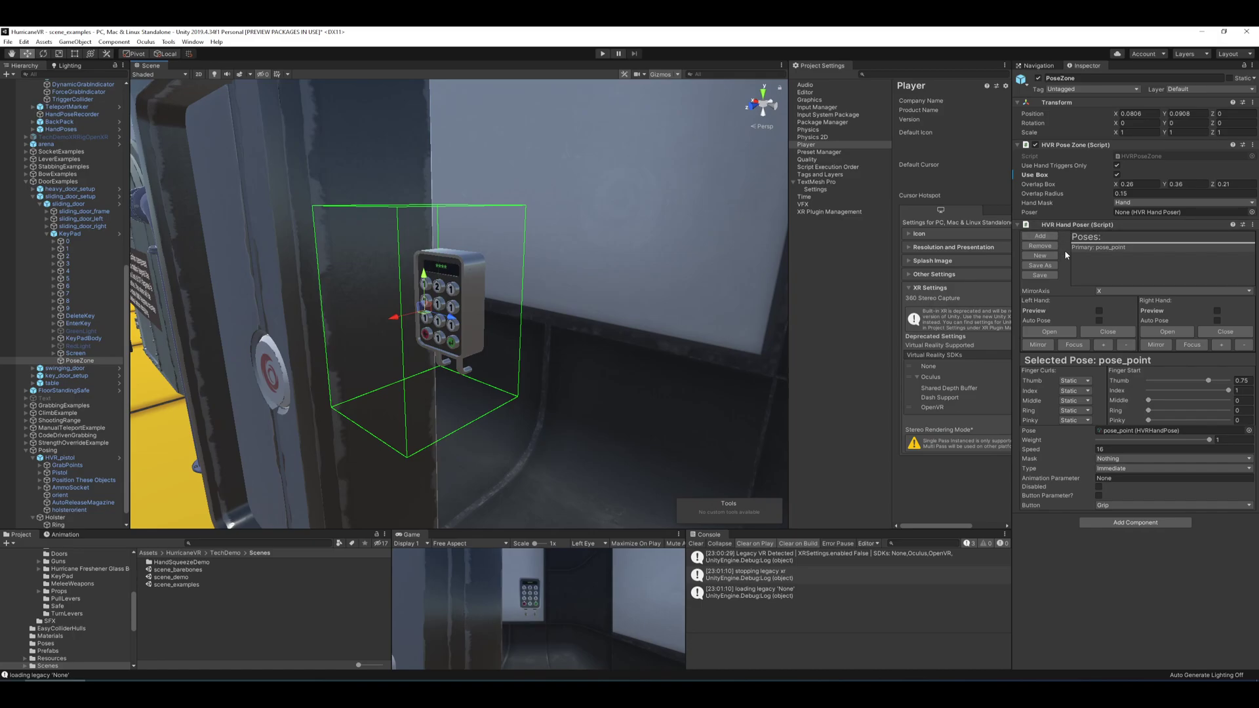
left_click(1098, 247)
left_click(1178, 249)
left_click(1099, 311)
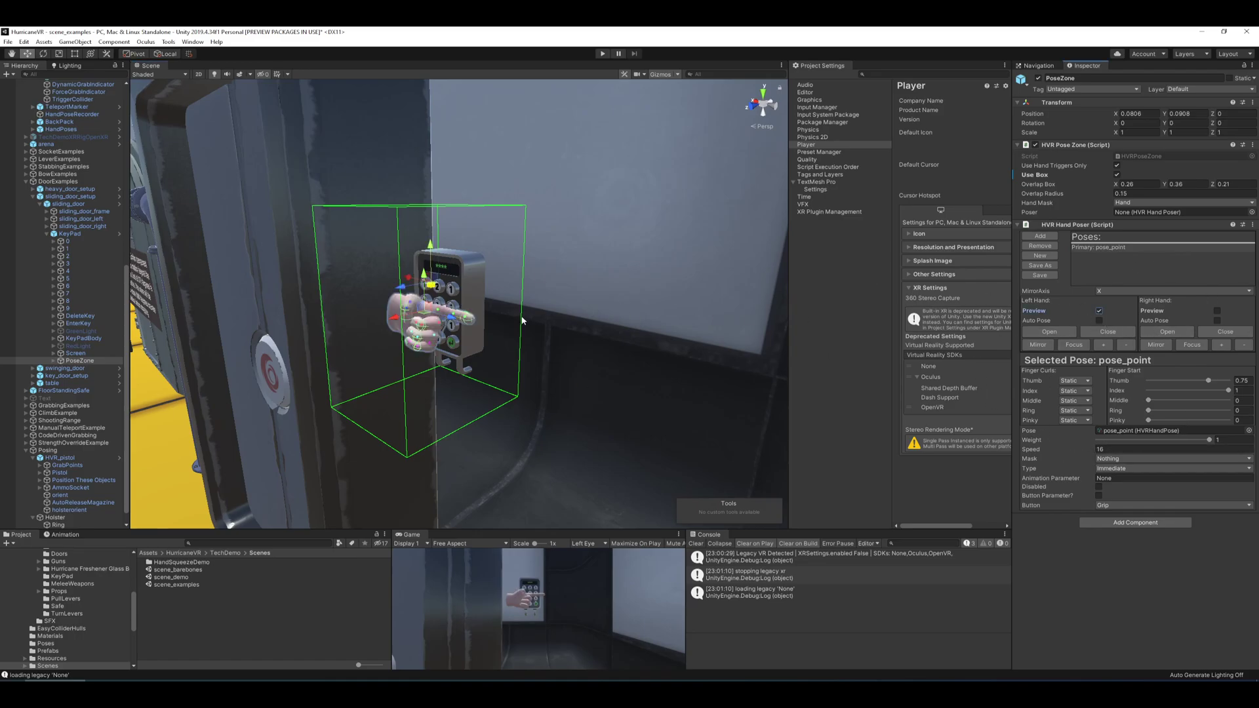
Step: Shift the preview hand sideways so that the keypad's buttons are less covered
key("a")
right_click_drag(522, 320, 592, 303)
key("w")
key("d")
key("a")
key("s")
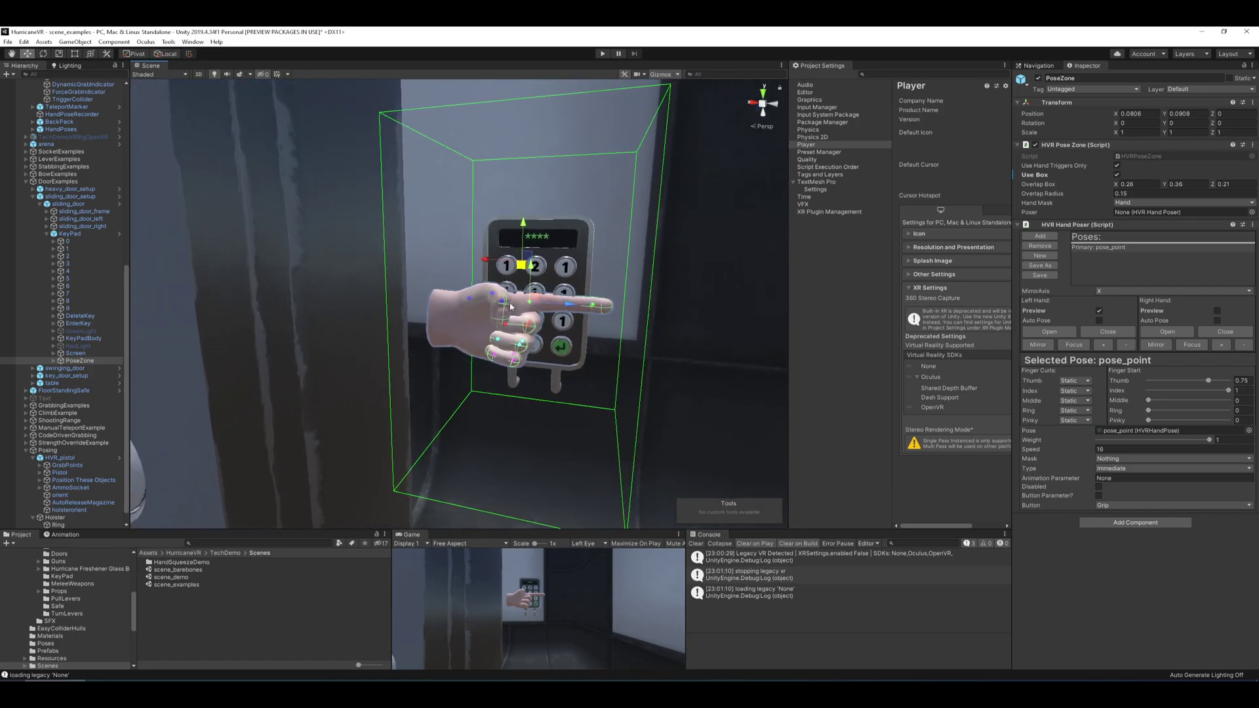
left_click_drag(501, 268, 441, 269)
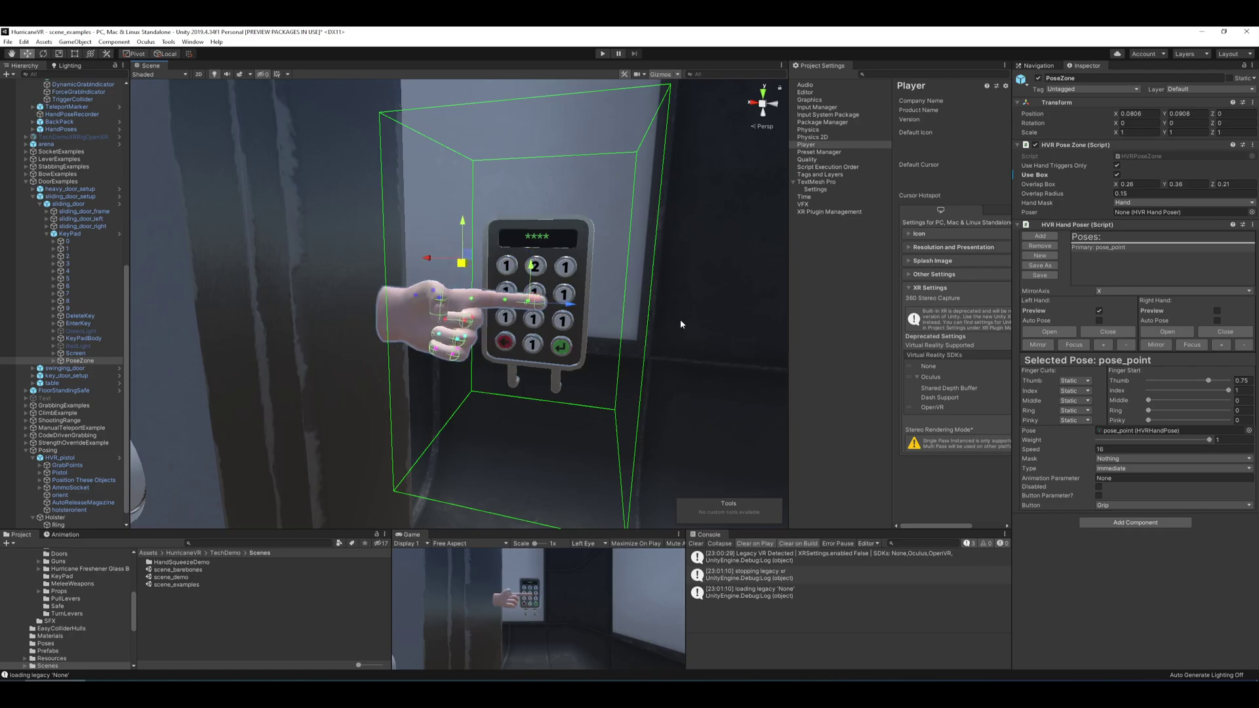
Step: Turn off the left-hand preview and view the PoseZone's box around the keypad from the side
left_click(1100, 313)
key("s")
right_click_drag(639, 281, 520, 280)
key("w")
key("s")
left_click_drag(521, 281, 434, 282, "alt")
left_click_drag(544, 244, 690, 230, "alt")
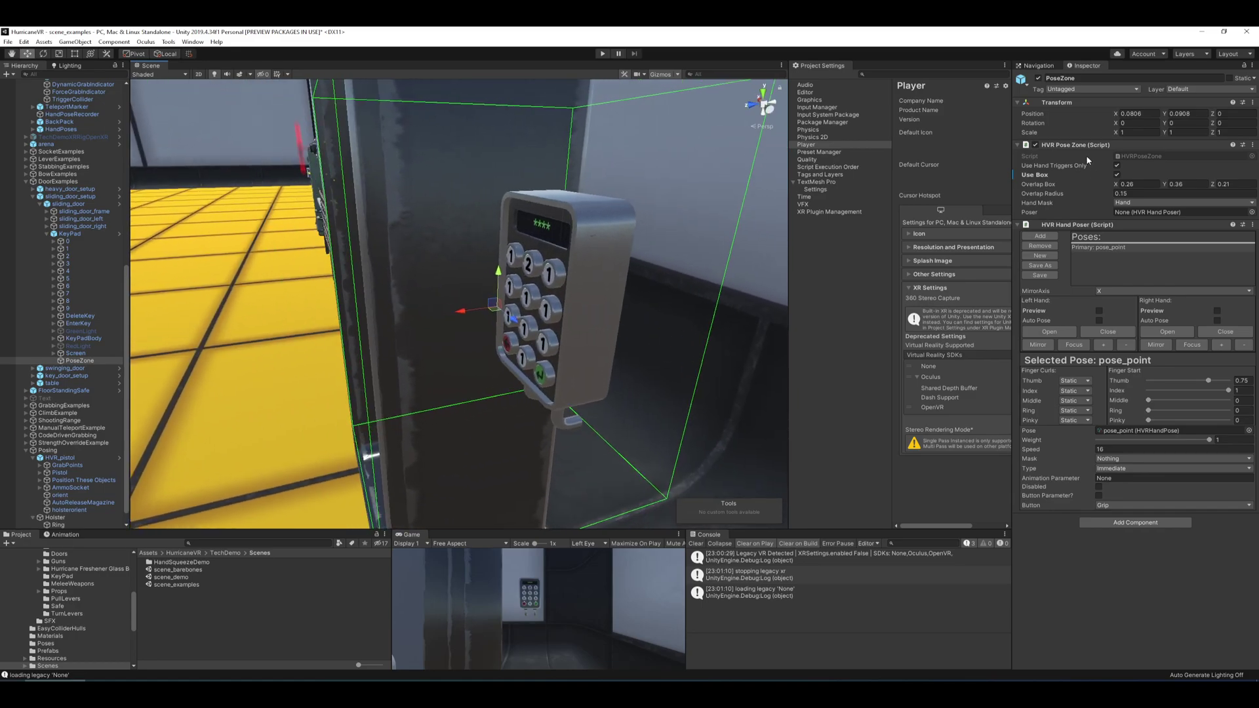
Step: Read the description of the Use Hand Triggers Only option and examine the keypad inside its overlap box
right_click_drag(629, 255, 661, 224)
key("a")
key("d")
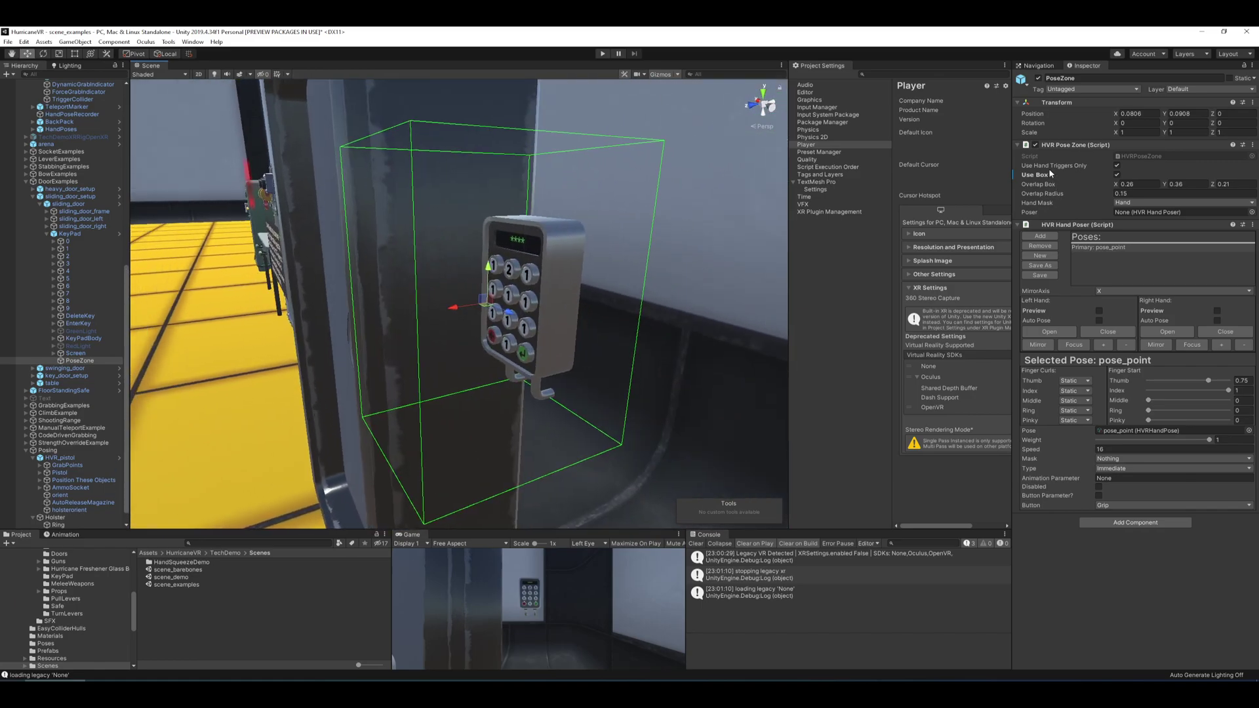
mouse_move(1049, 167)
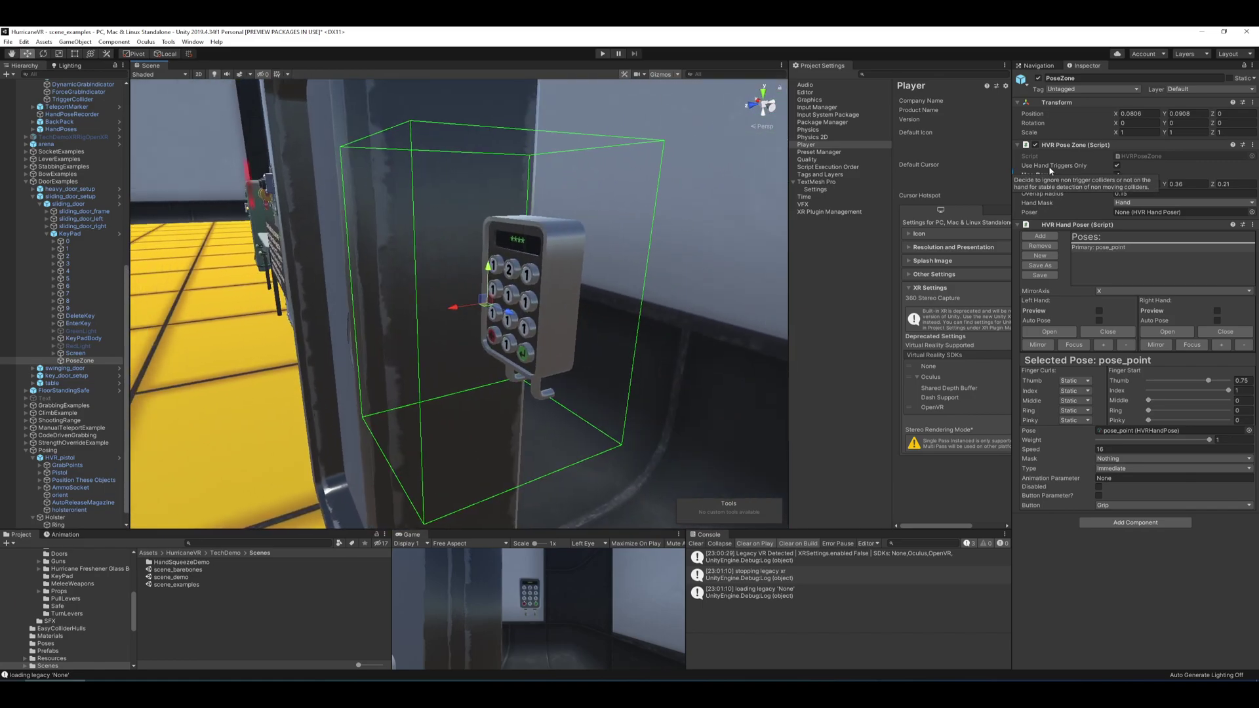
left_click_drag(679, 219, 710, 231, "alt")
scroll(674, 219, "up", 3)
scroll(710, 231, "down", 2)
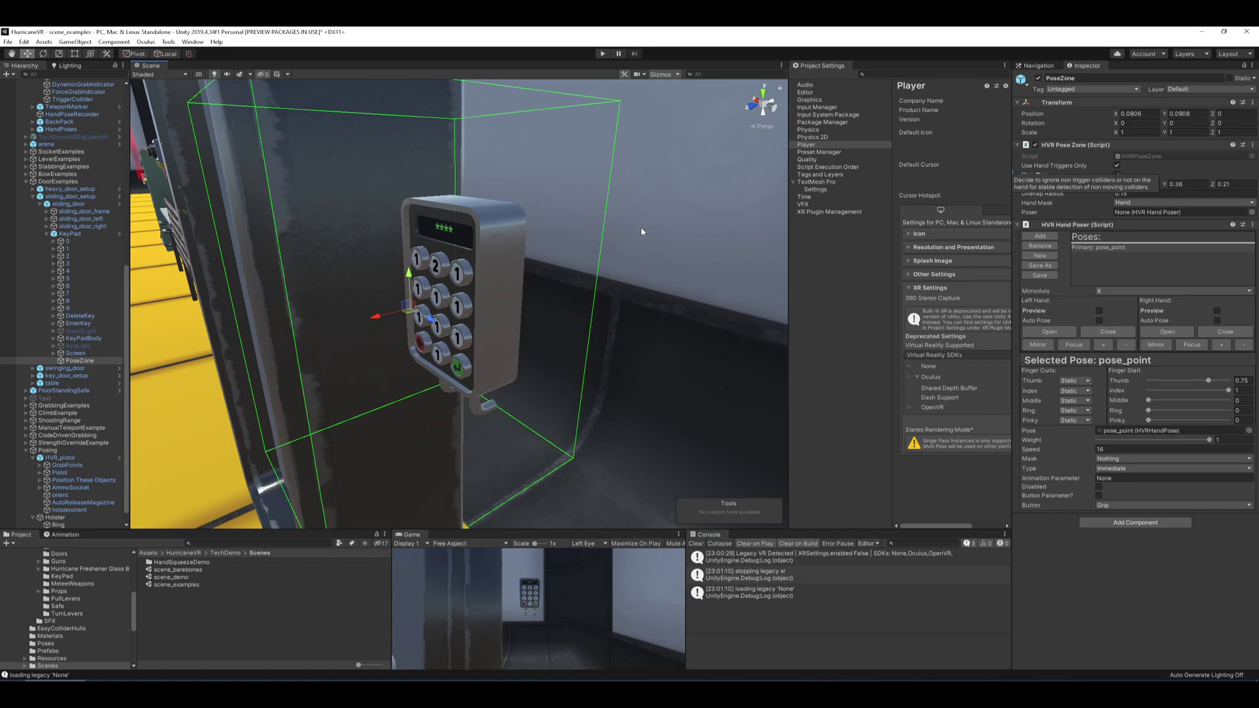
right_click_drag(643, 230, 632, 217)
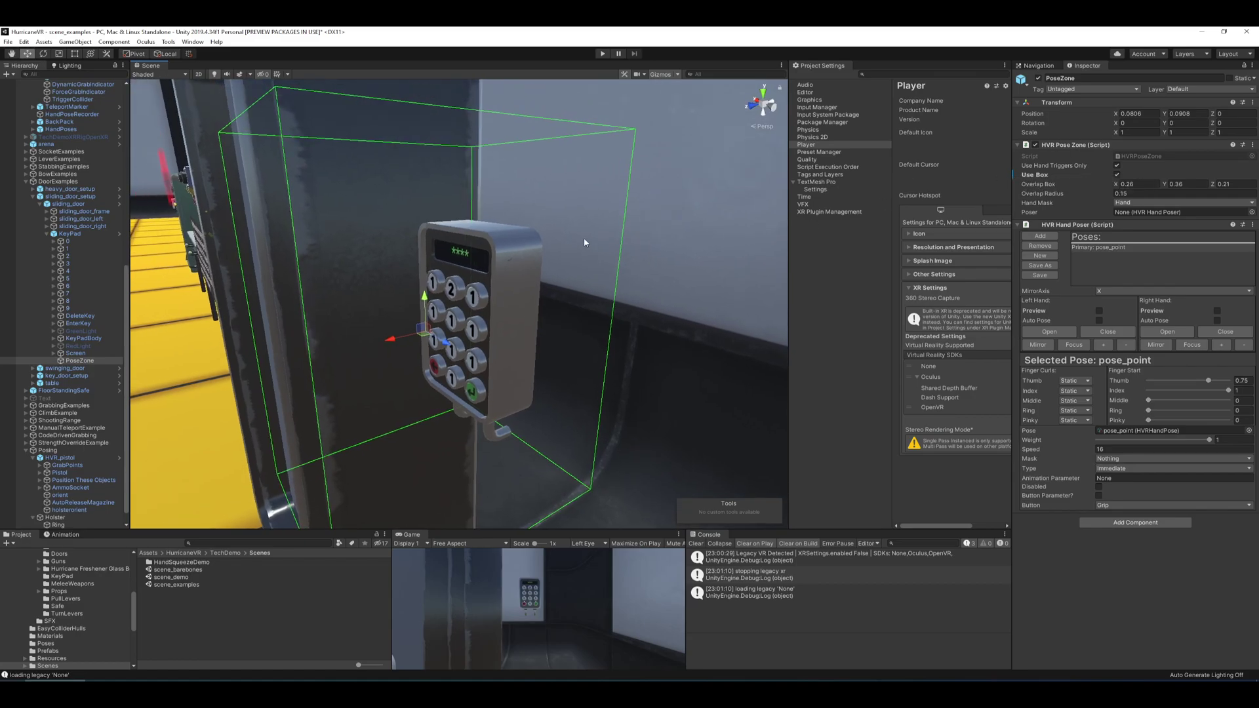
scroll(591, 240, "up", 5)
scroll(598, 242, "down", 5)
scroll(609, 242, "up", 4)
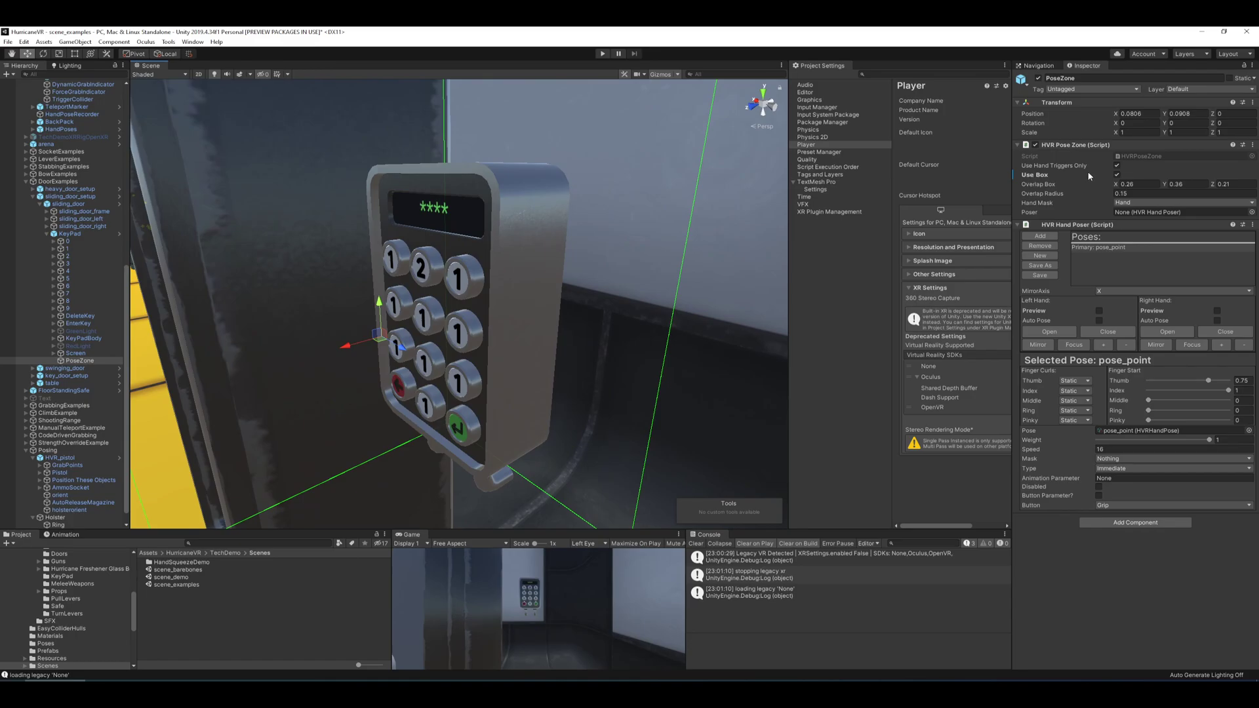
right_click_drag(619, 234, 333, 220, "alt")
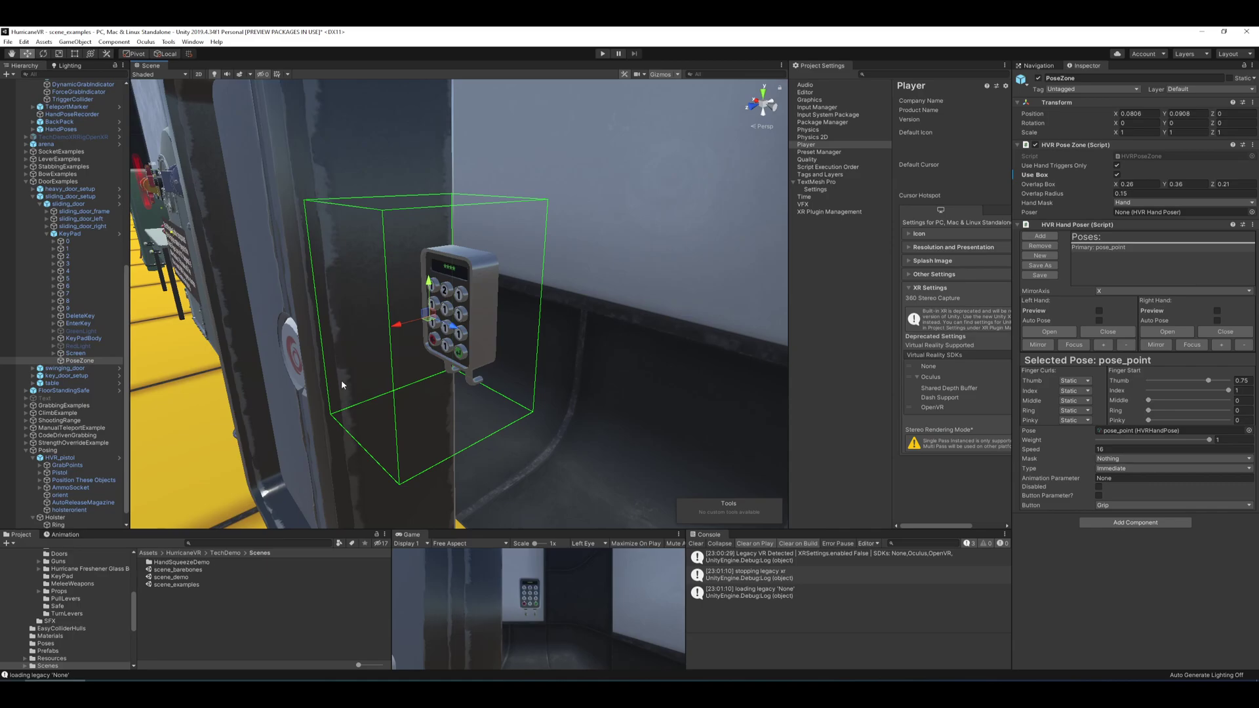
Step: Disable Use Box on the PoseZone to inspect the spherical overlap area, and re-enable Use Box
left_click(1117, 175)
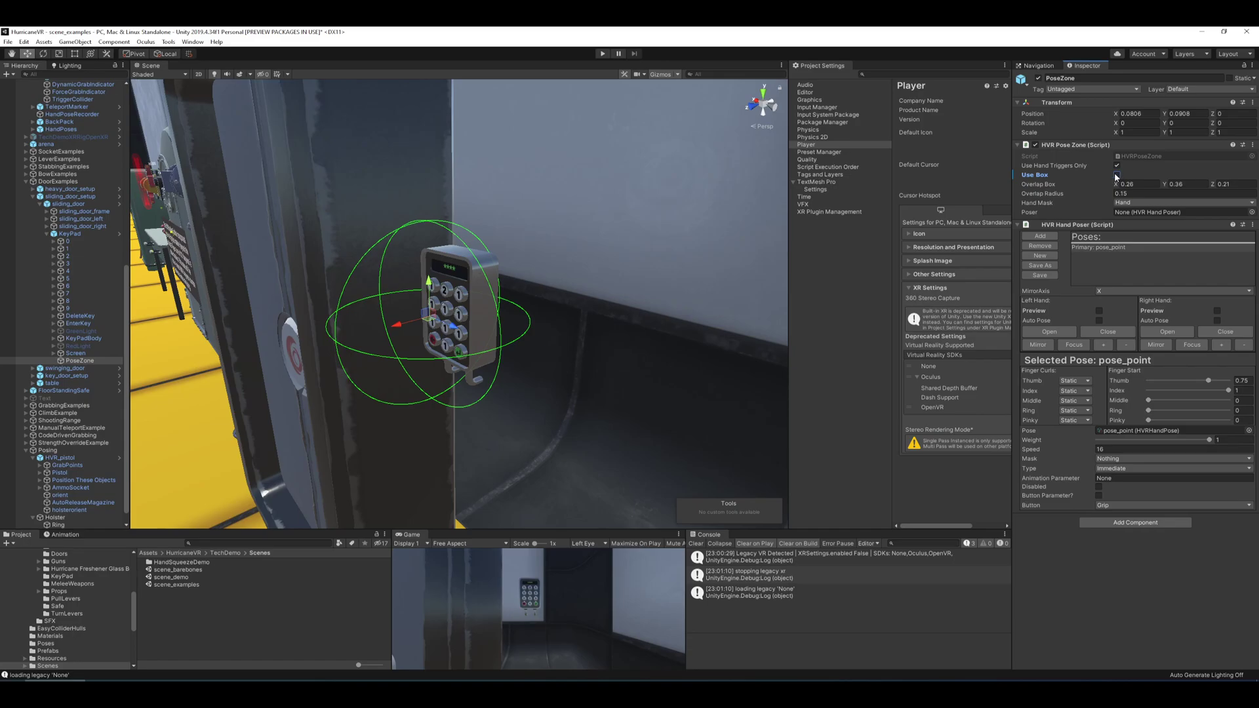
right_click_drag(428, 280, 610, 257)
key("a")
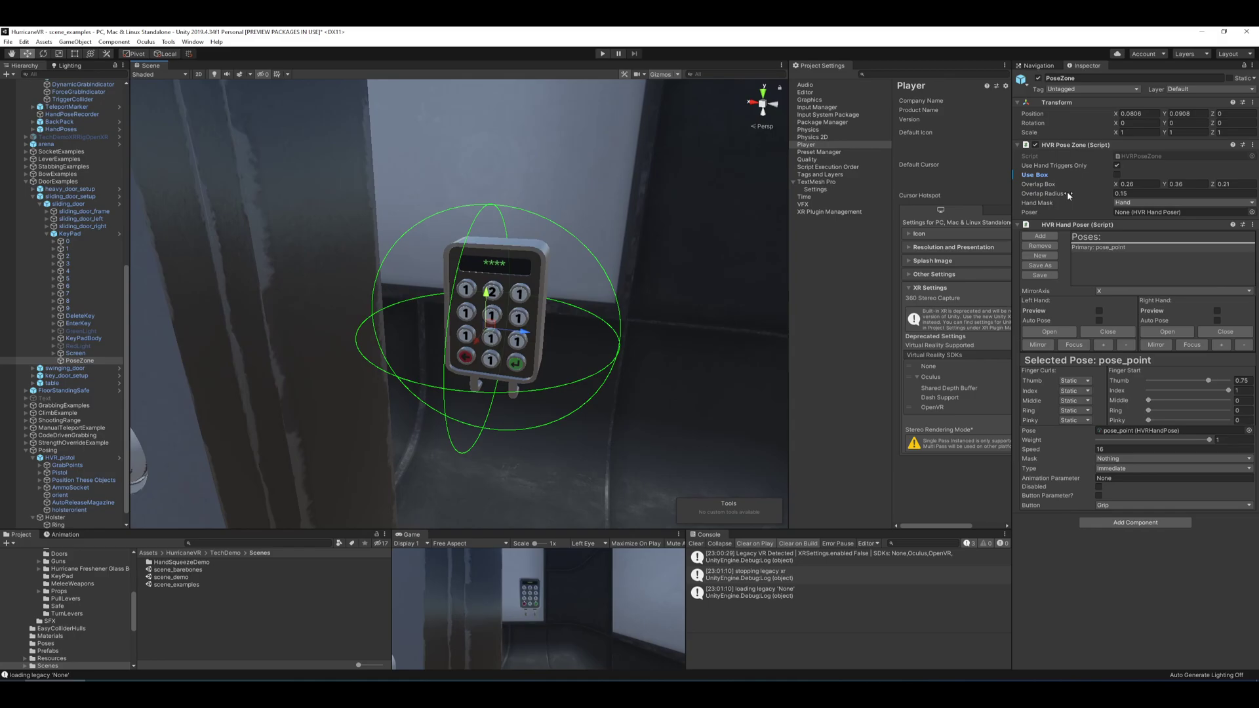
left_click_drag(708, 236, 518, 256, "alt")
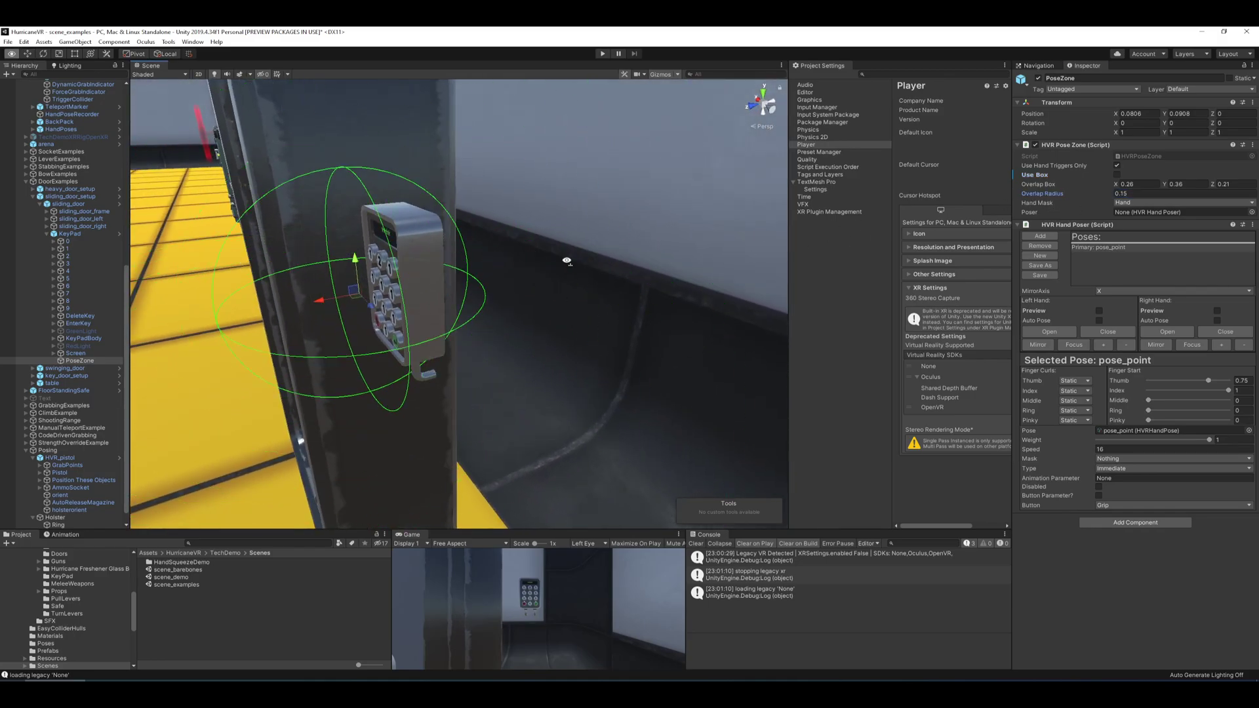
left_click_drag(567, 261, 488, 263, "alt")
left_click(75, 353)
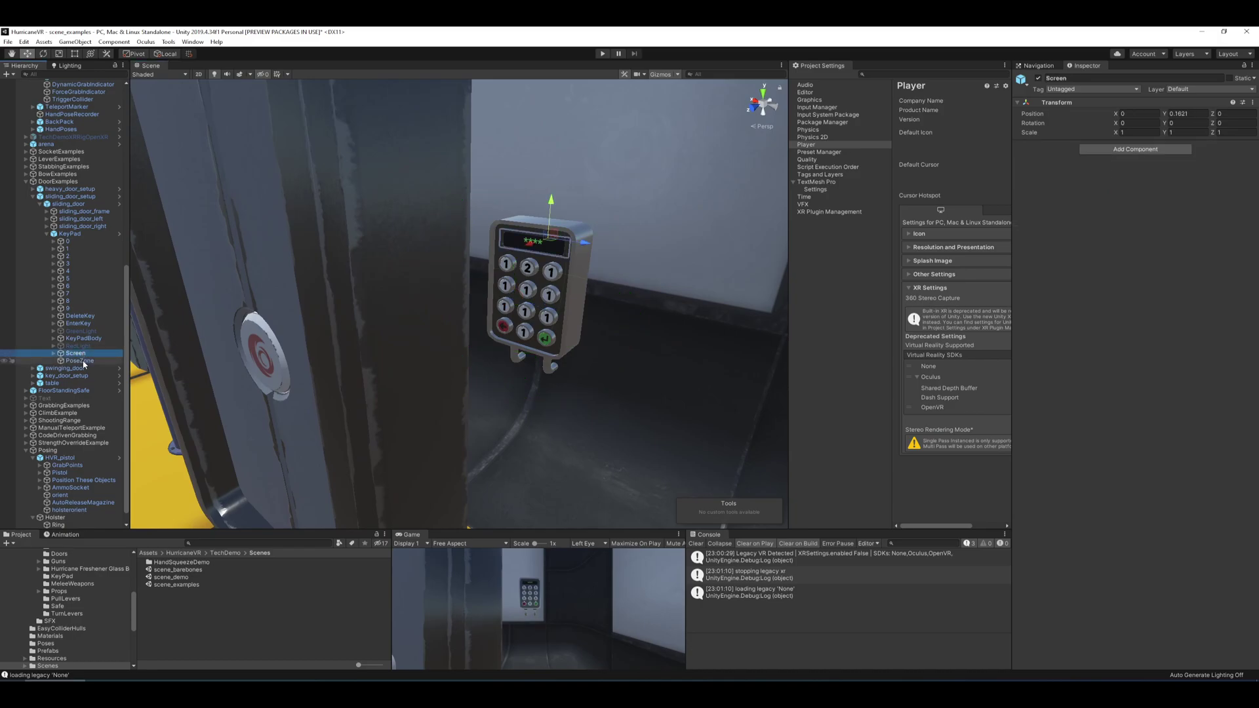
left_click(79, 361)
mouse_move(590, 249)
left_mouse_down("alt")
mouse_move(489, 244)
mouse_move(583, 250)
left_mouse_up("alt")
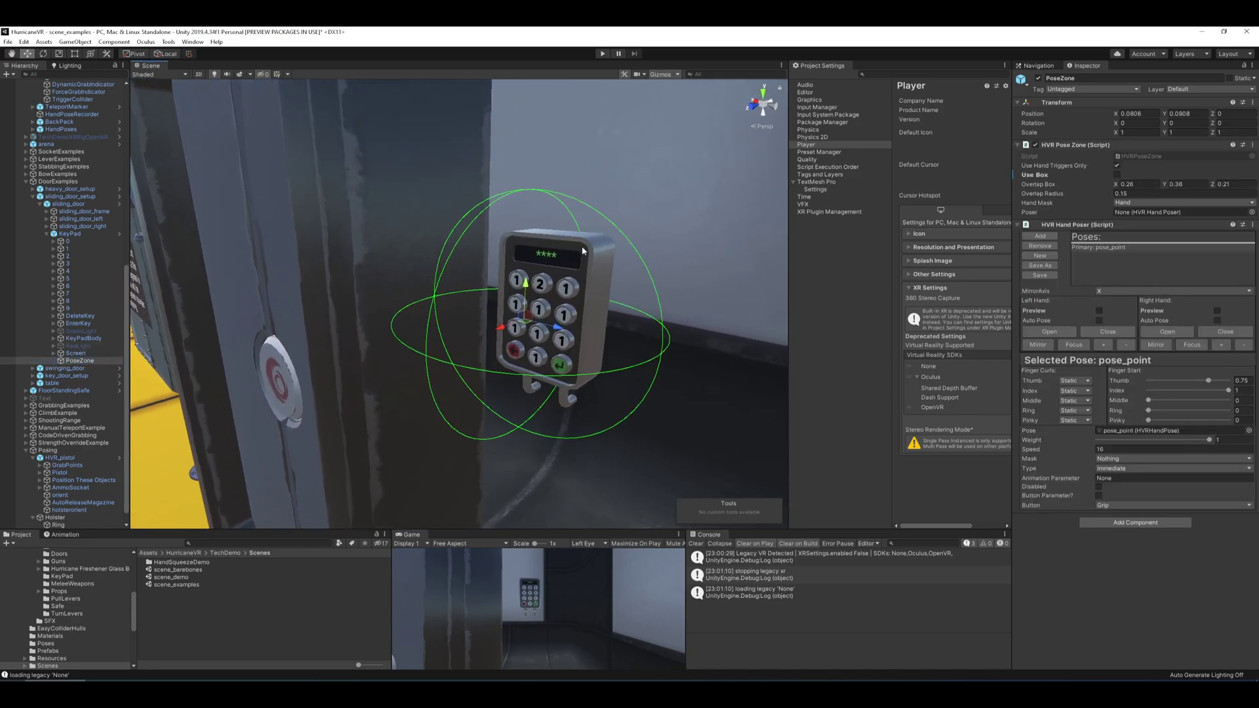
left_click(1117, 175)
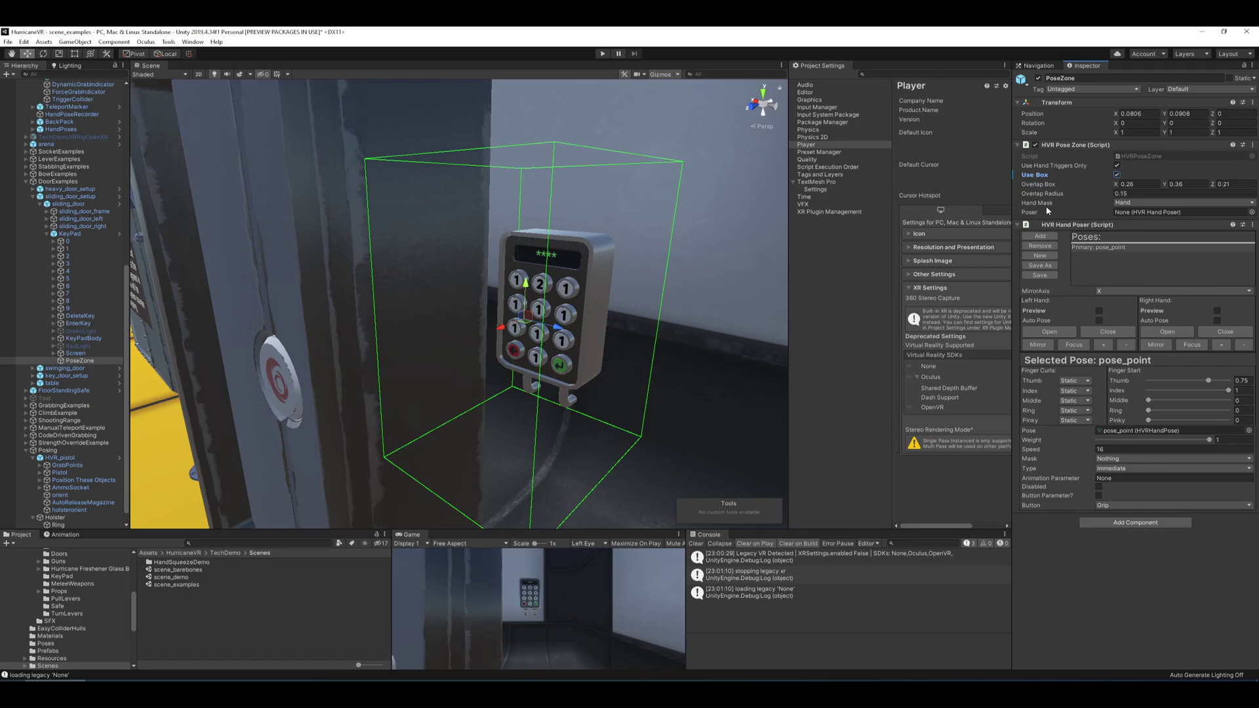
Step: Review the layer choices for the PoseZone's Hand Mask without changing them, and look through the hand objects in the hierarchy
left_click(1122, 205)
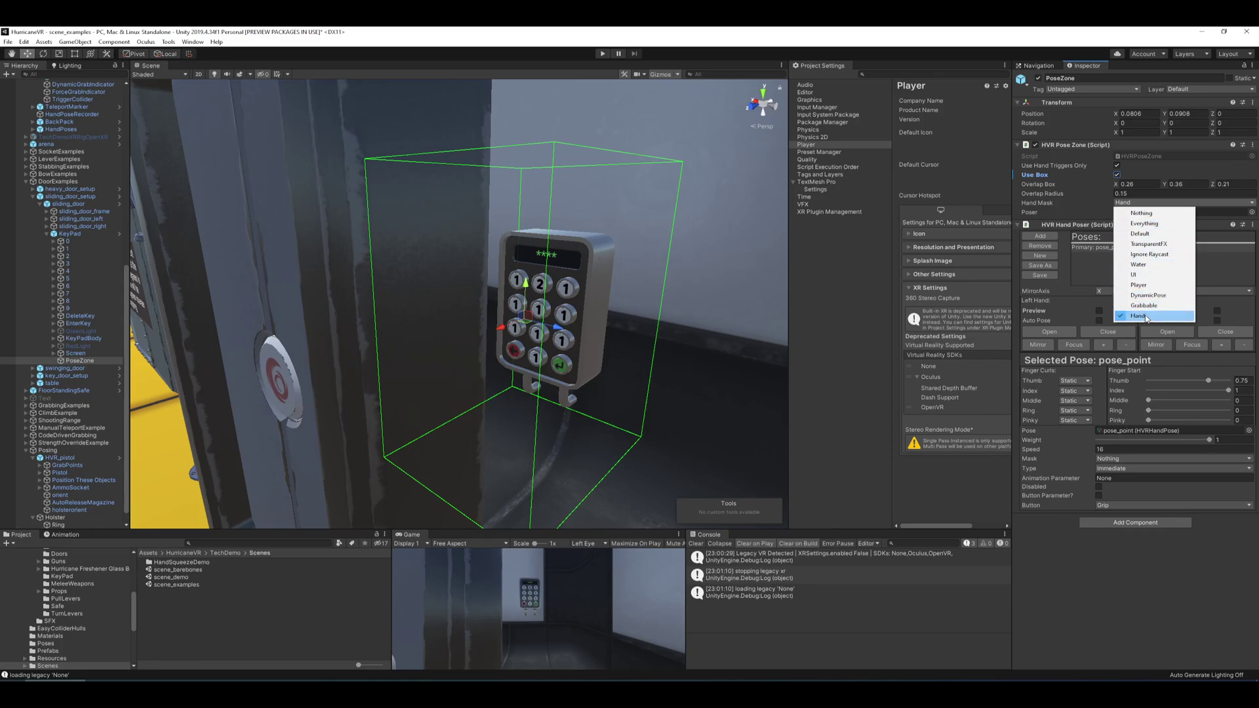
left_click(973, 31)
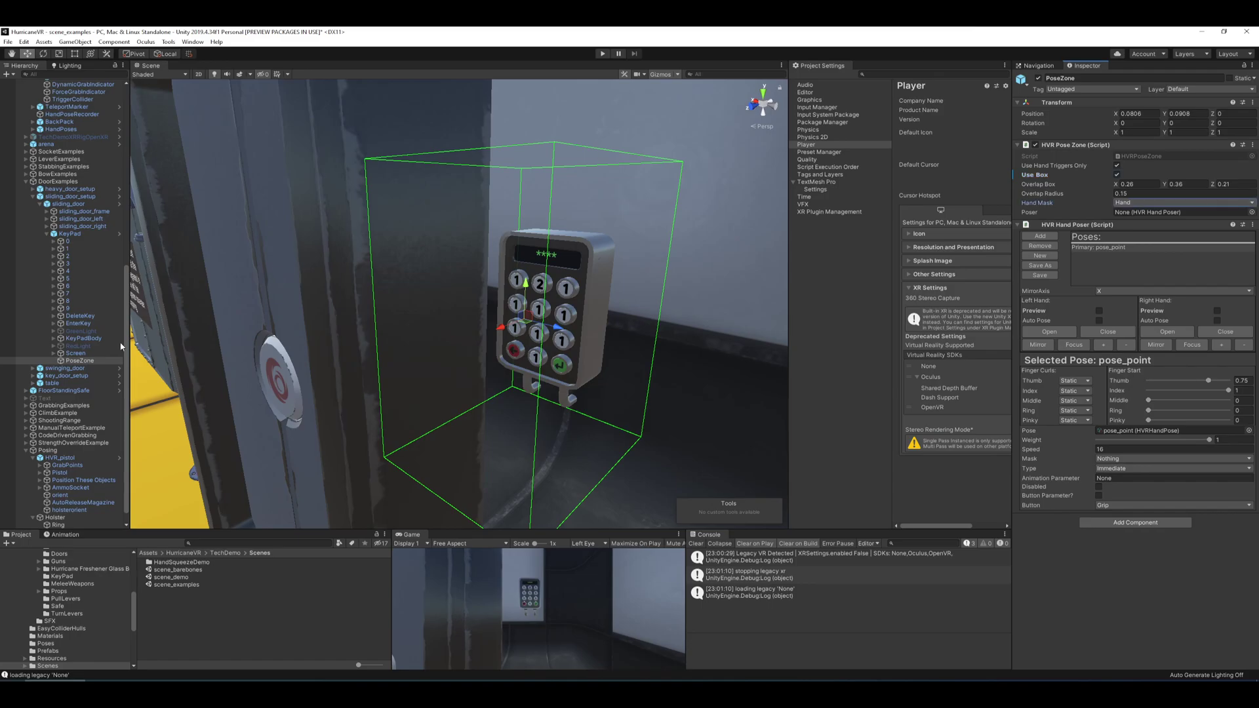
scroll(77, 305, "up", 10)
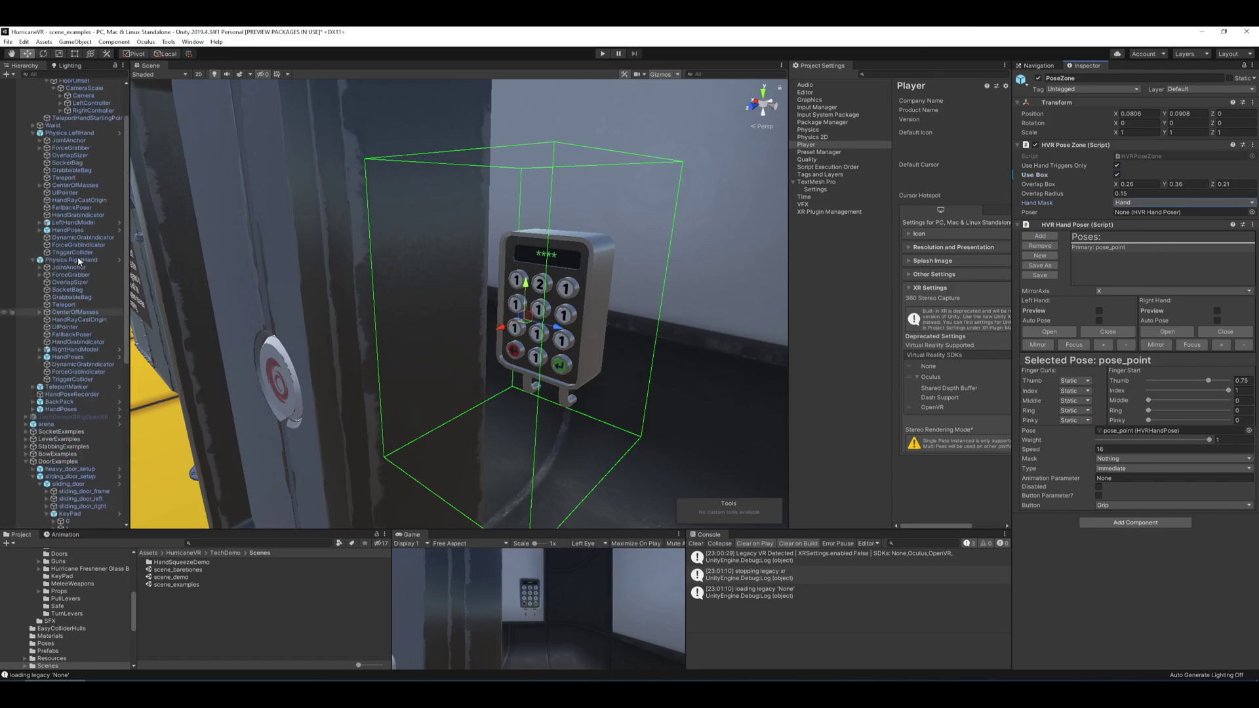
scroll(60, 362, "down", 8)
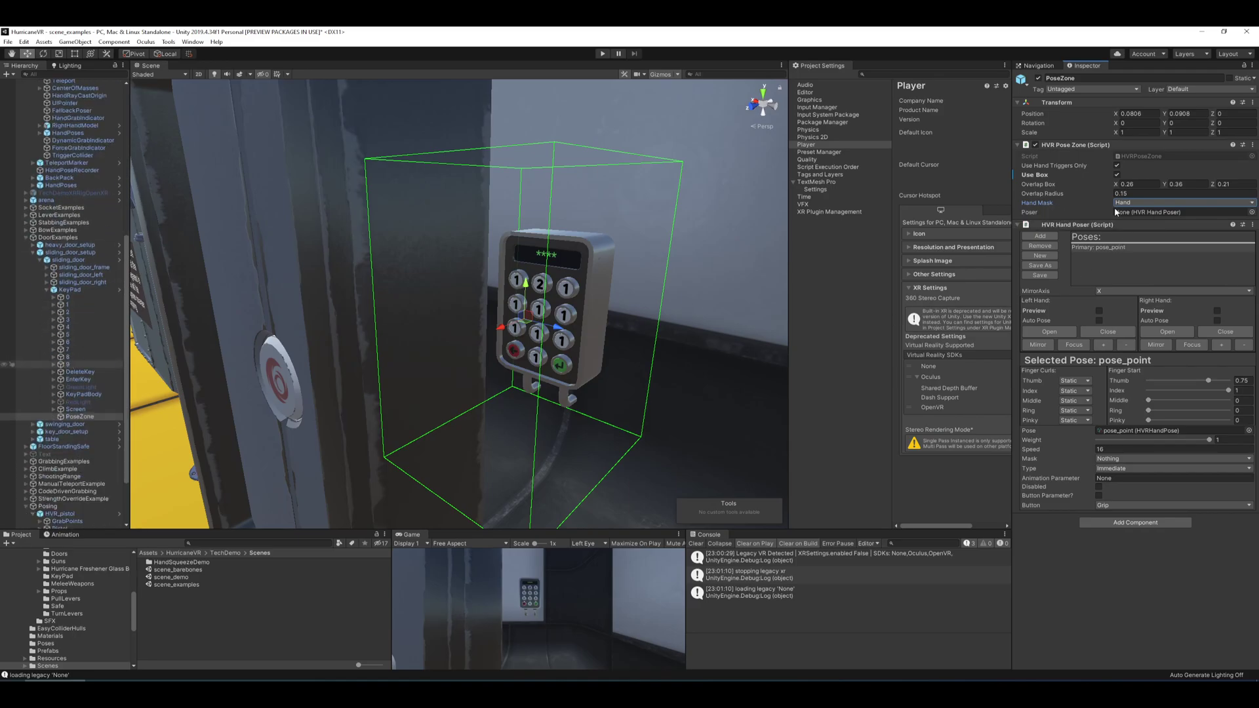
Step: Inspect the box collider and layer of the left hand's TriggerCollider, and return to the keypad's PoseZone
right_click_drag(532, 249, 548, 203)
key("f")
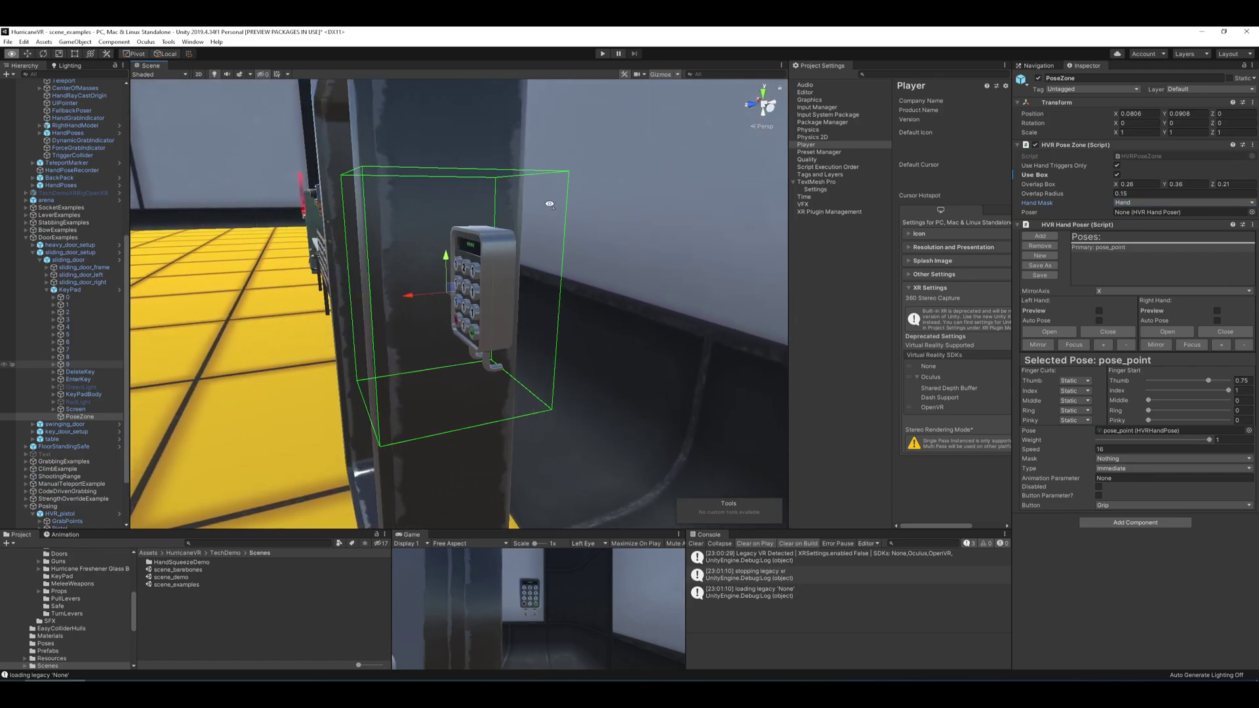
left_click_drag(630, 241, 558, 243, "alt")
scroll(113, 320, "up", 4)
scroll(114, 323, "up", 4)
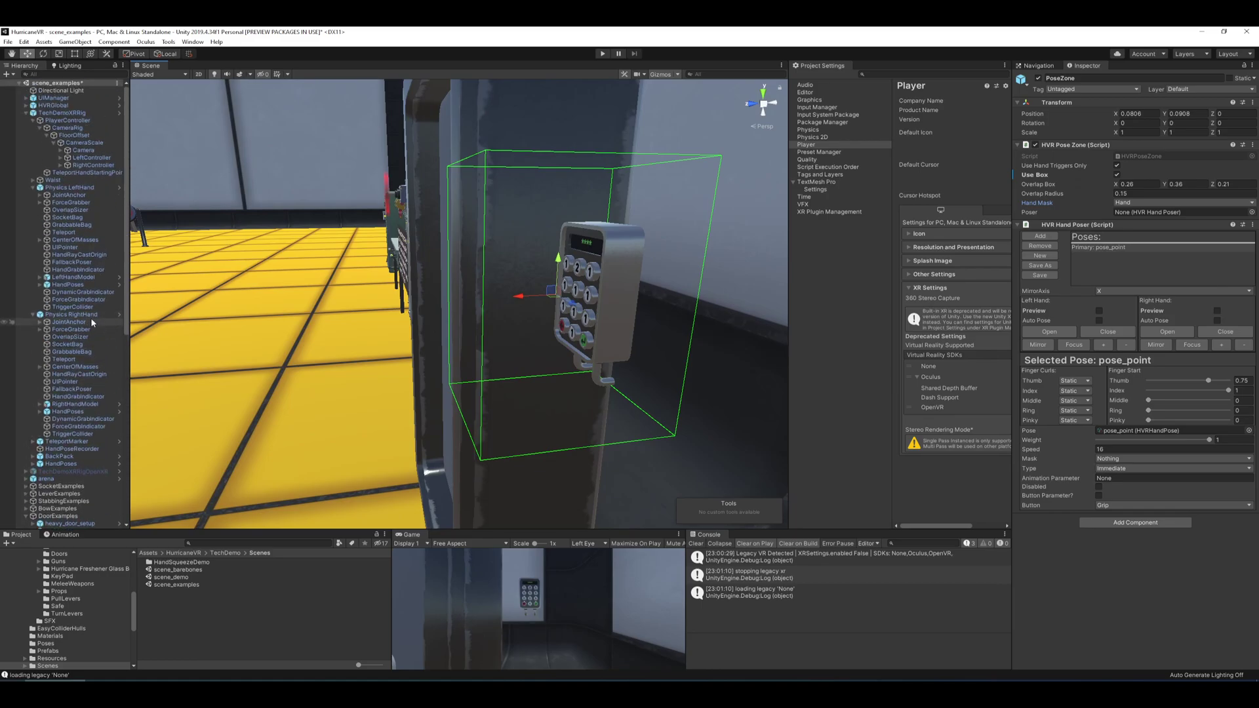
scroll(547, 236, "up", 8)
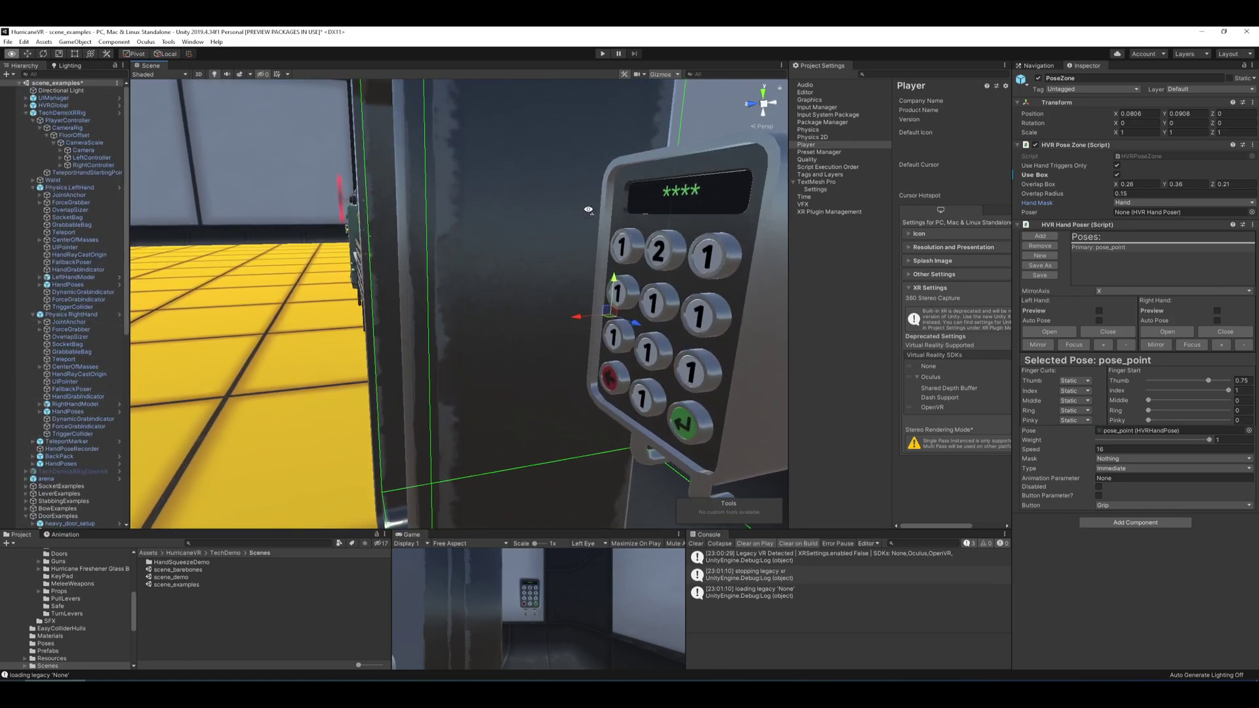
scroll(554, 217, "down", 5)
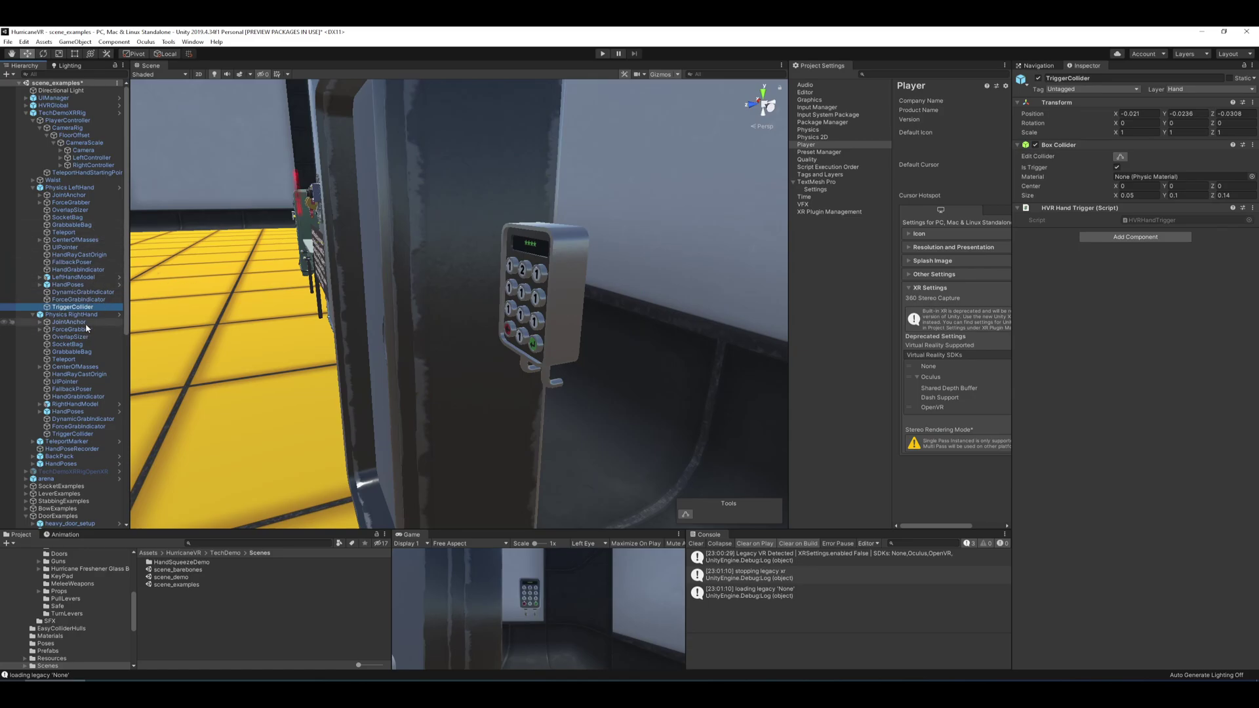
scroll(85, 323, "down", 5)
left_click(80, 499)
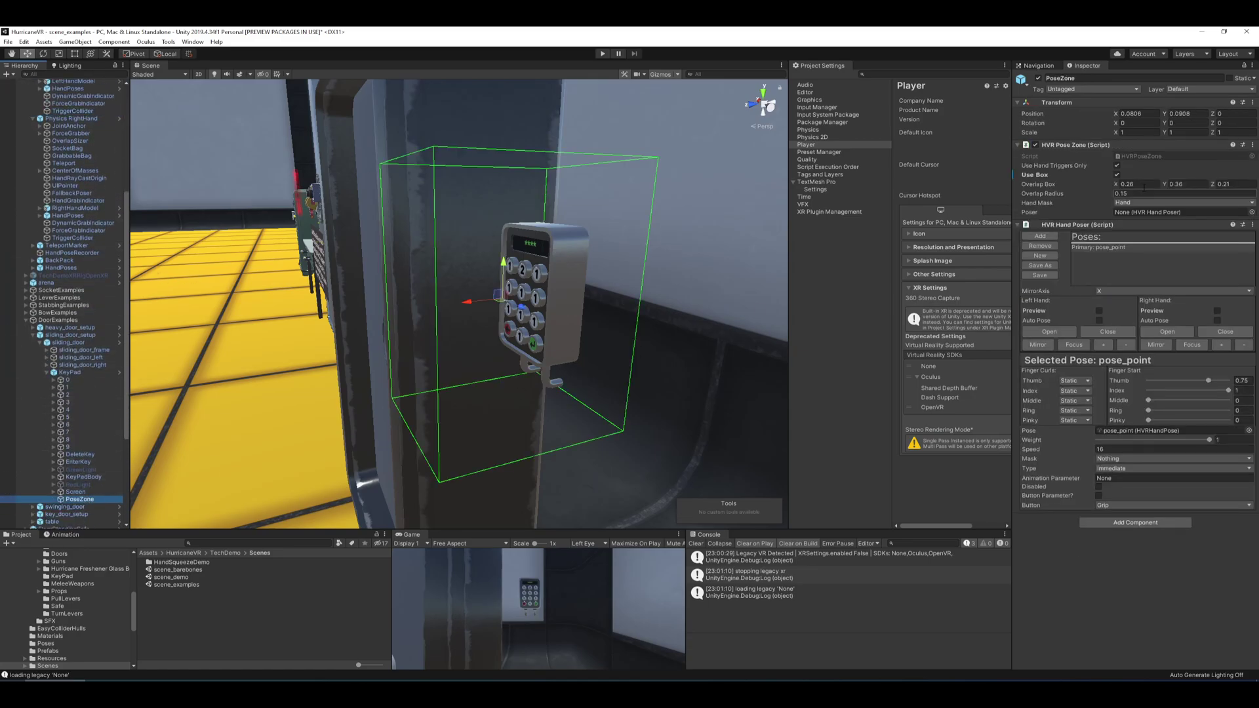
Step: Examine the left hand's TriggerCollider box around the hand model from several angles
scroll(76, 328, "up", 7)
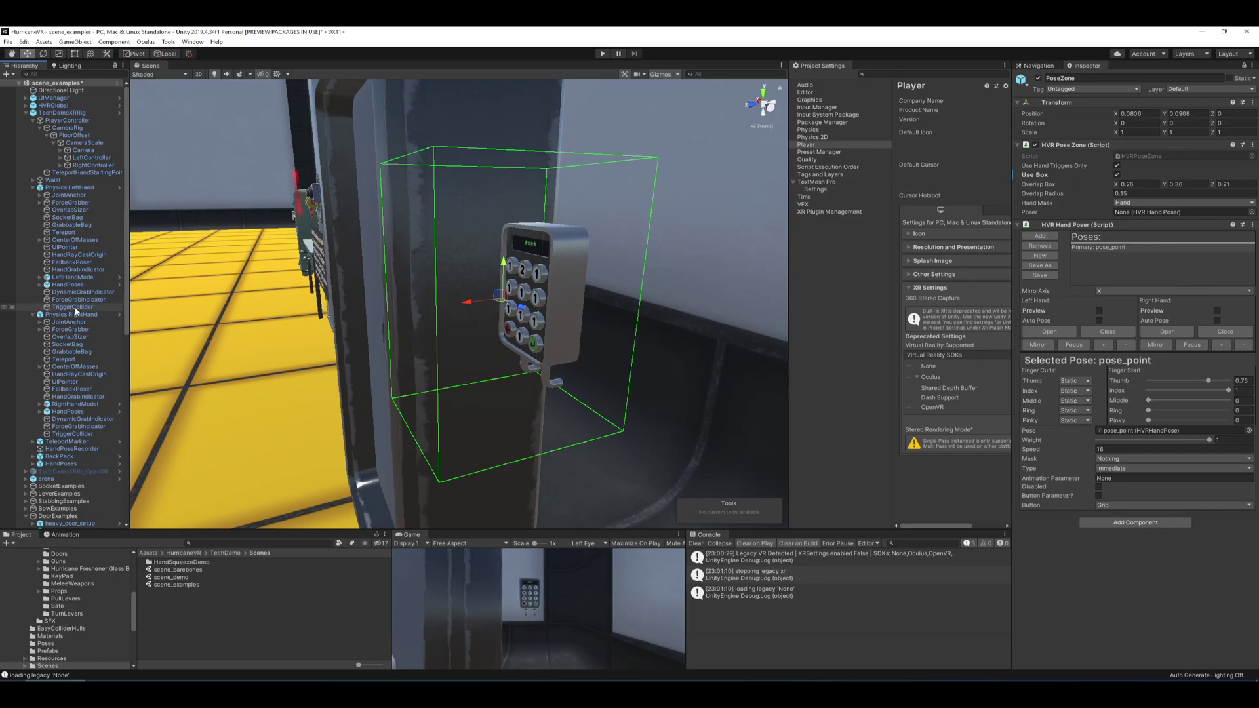
left_click(75, 311)
right_click_drag(393, 328, 599, 372)
key("w")
left_click_drag(599, 372, 659, 237, "alt")
left_click_drag(528, 241, 805, 229, "alt")
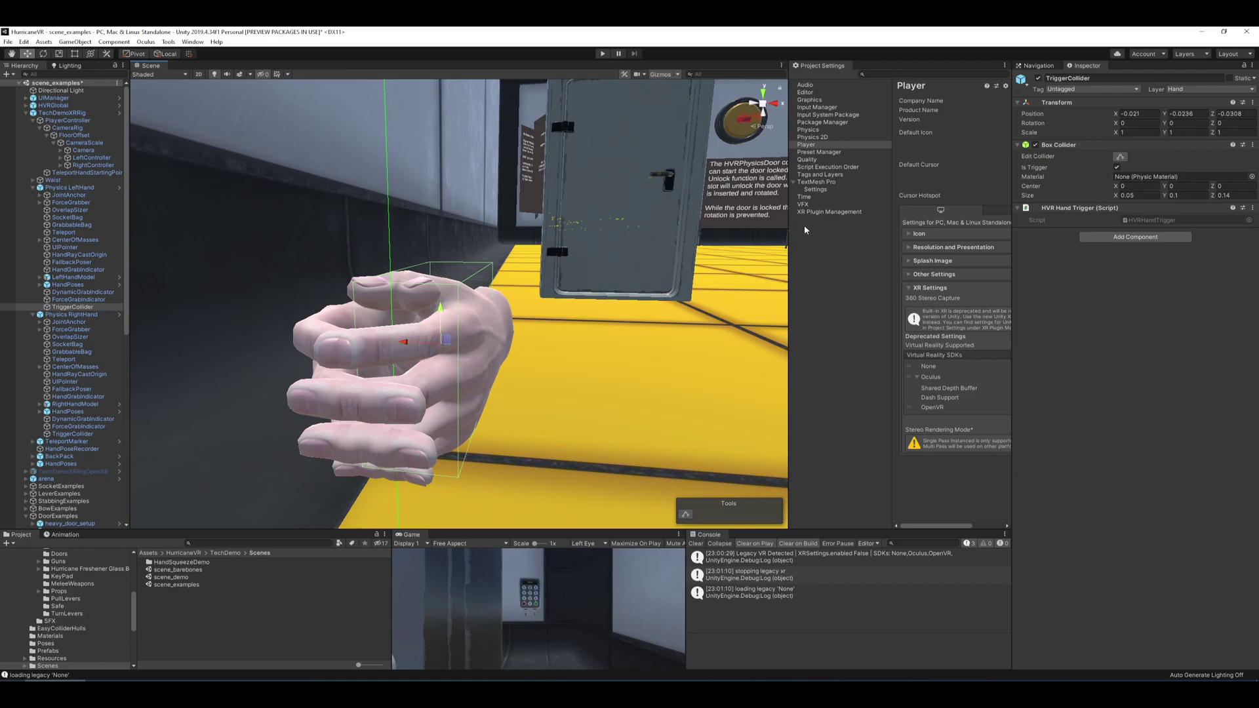
left_click_drag(529, 223, 388, 219, "alt")
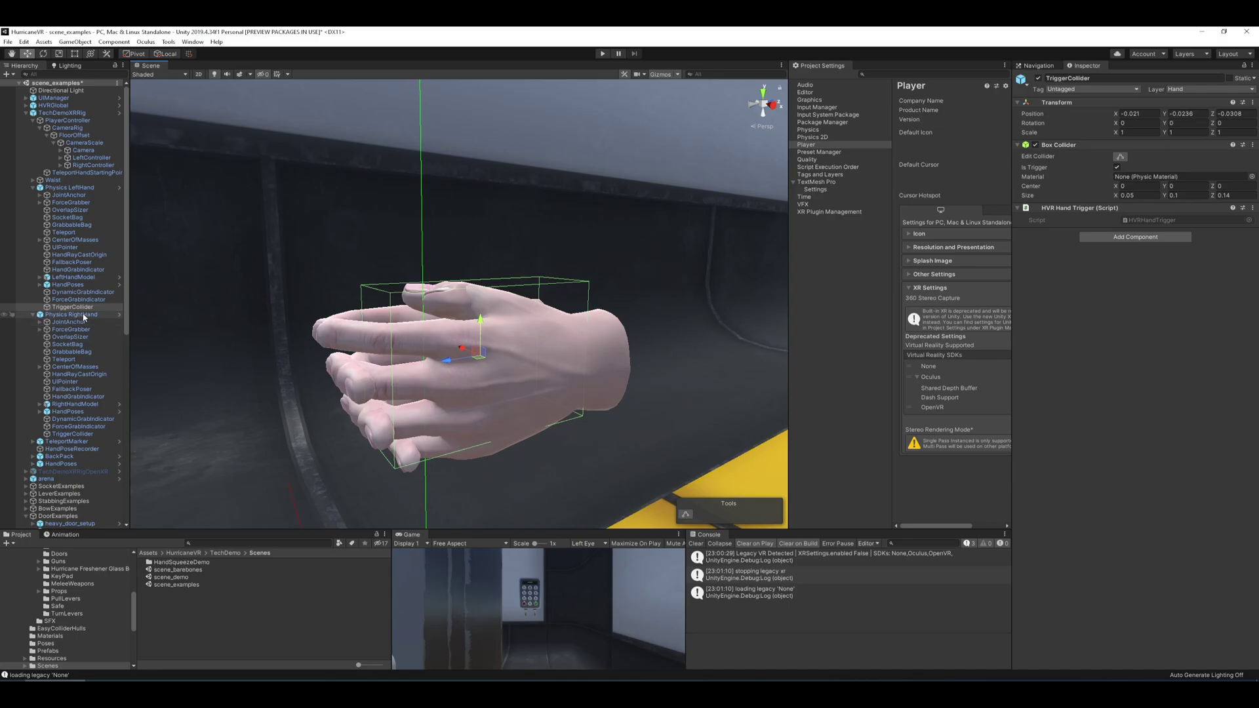
Step: Examine the other colliders on the left hand, those of the LeftHandModel and the ForceGrabber
left_click(73, 277)
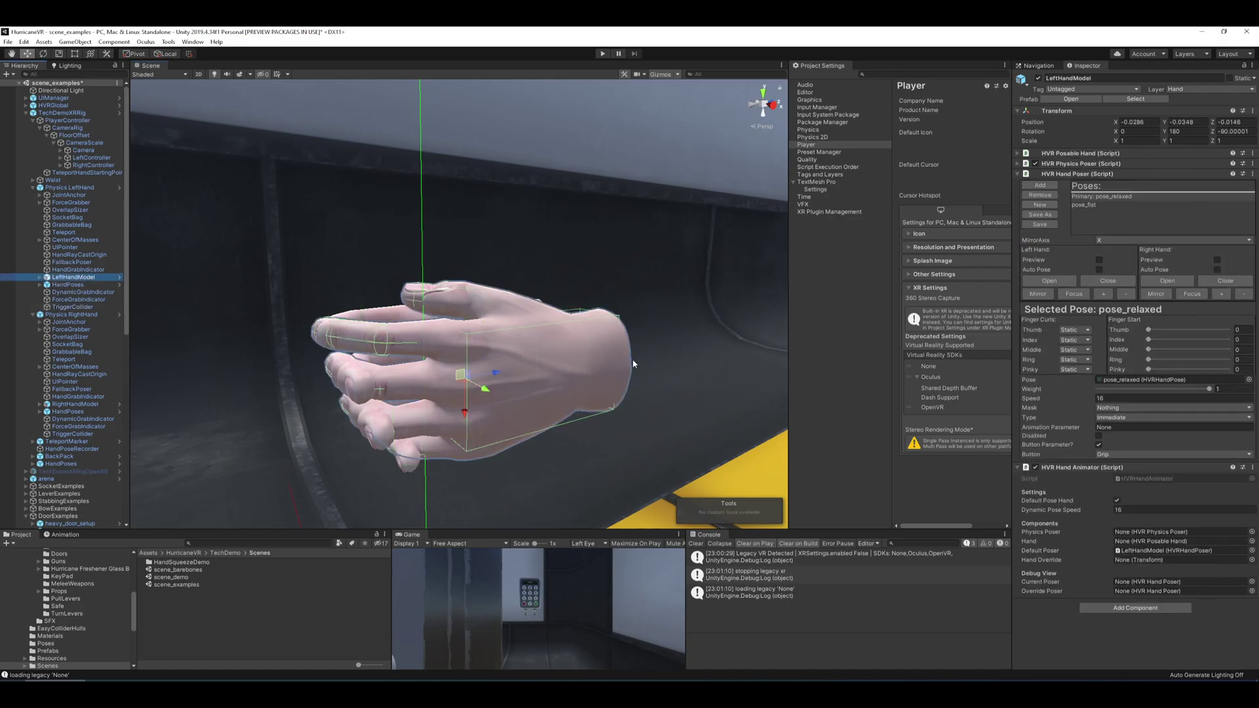
right_click_drag(632, 360, 590, 256)
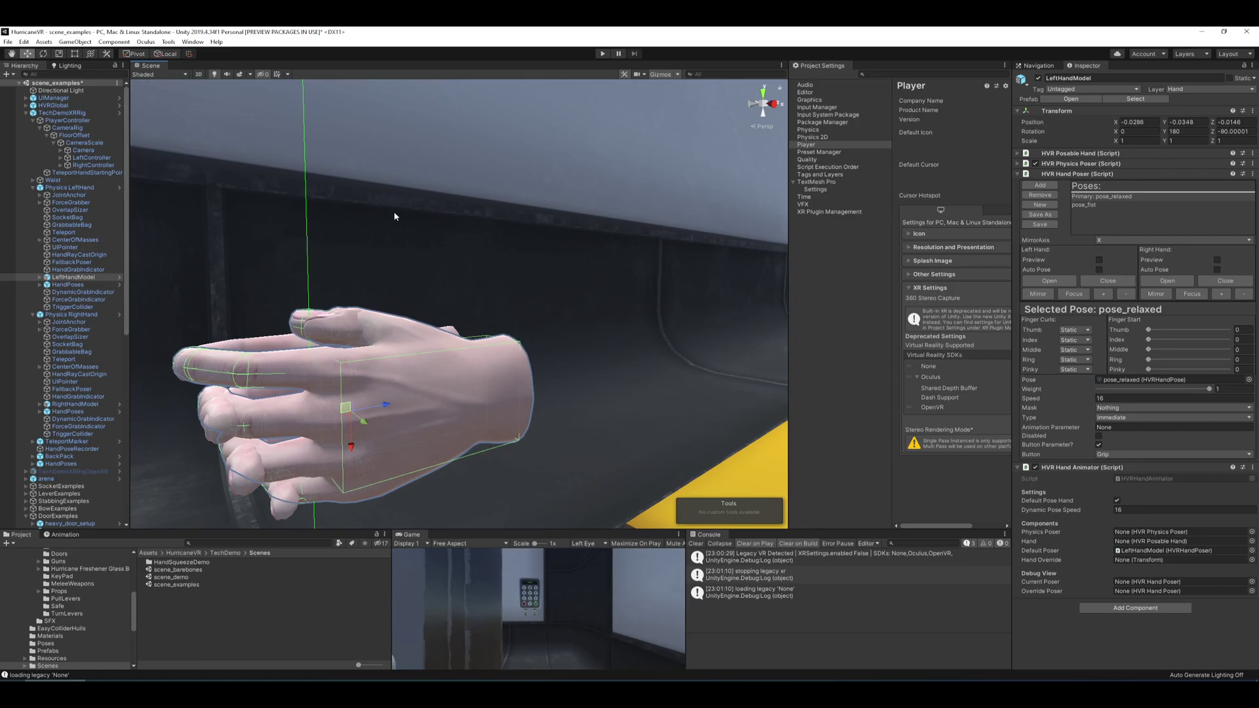
right_click_drag(394, 216, 488, 194)
left_click(71, 202)
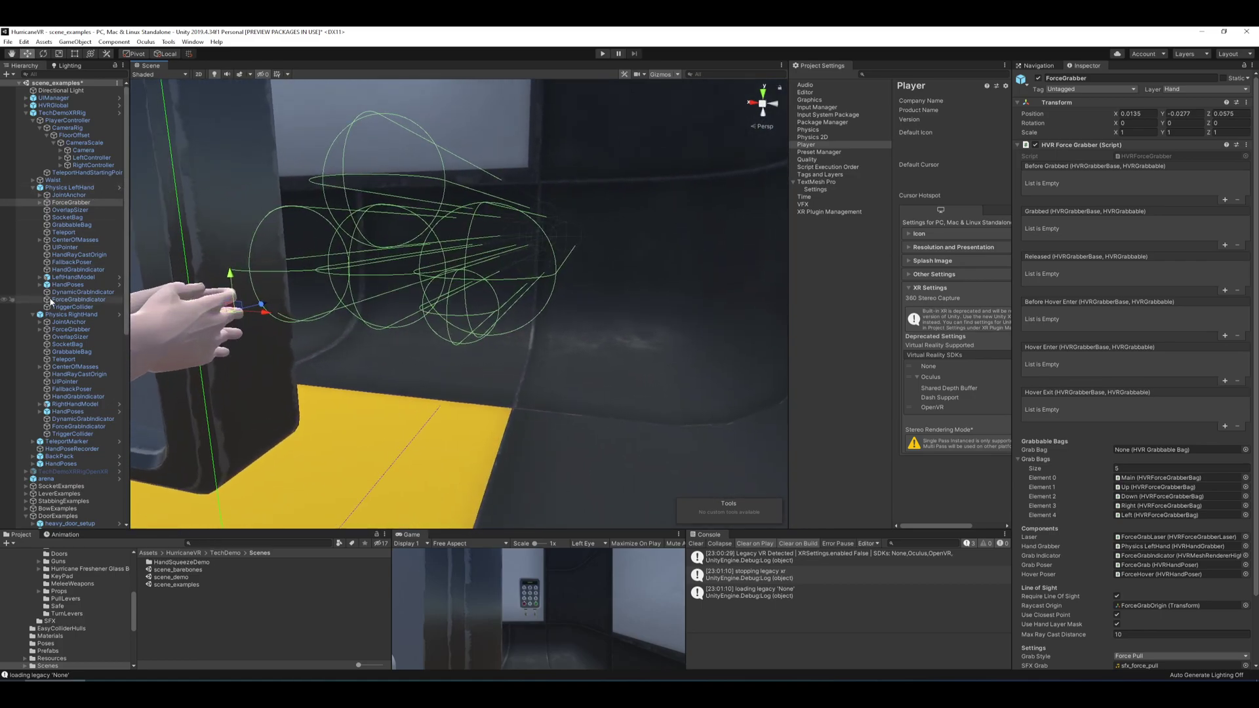
right_click_drag(516, 205, 483, 202)
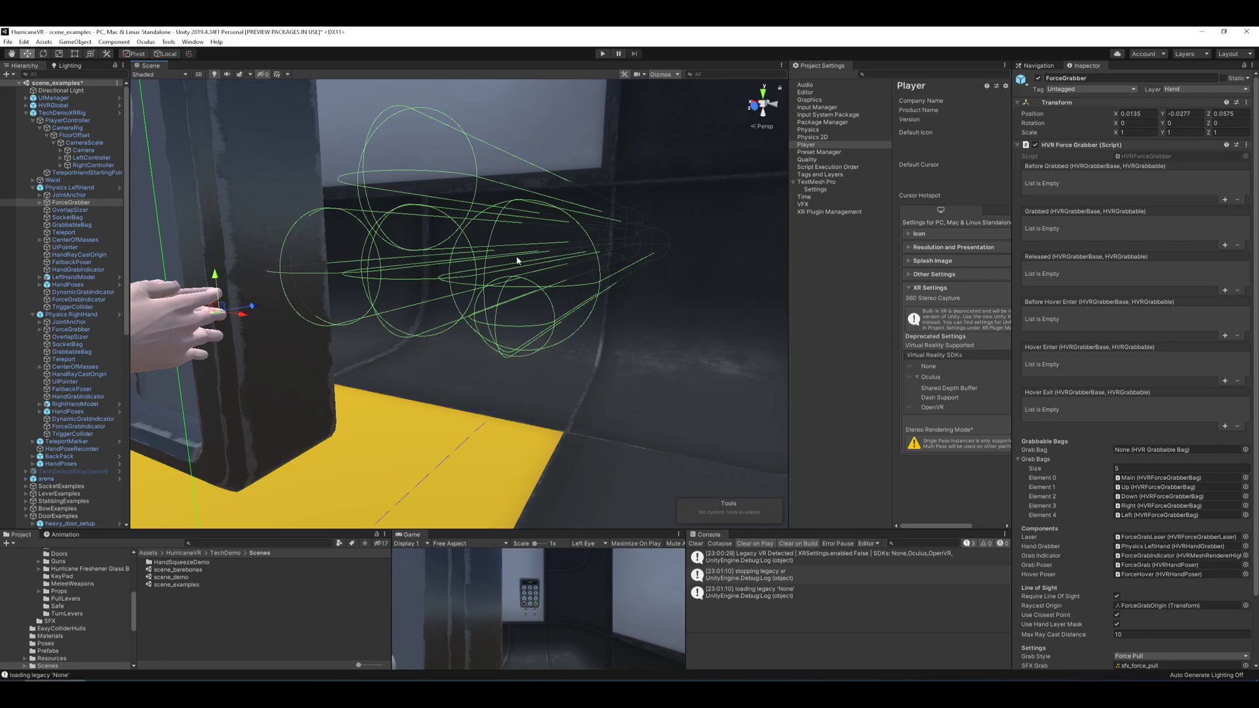
right_click_drag(517, 259, 583, 216)
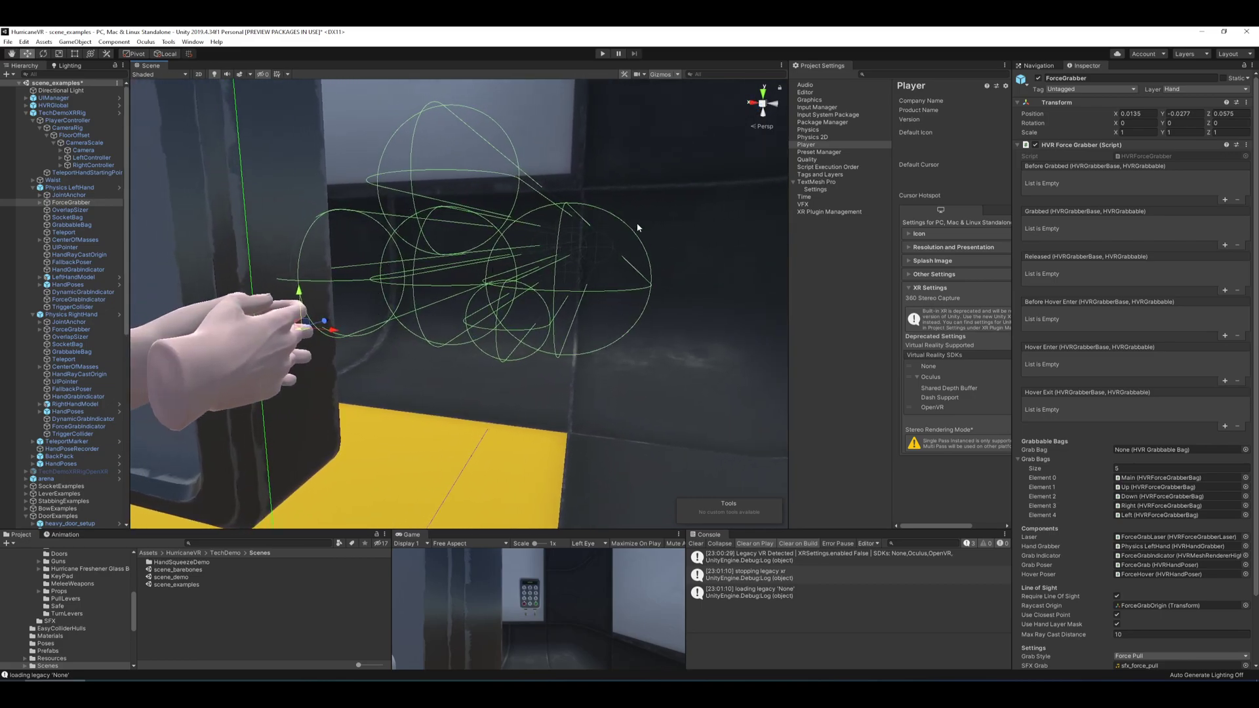
right_click_drag(581, 227, 492, 215)
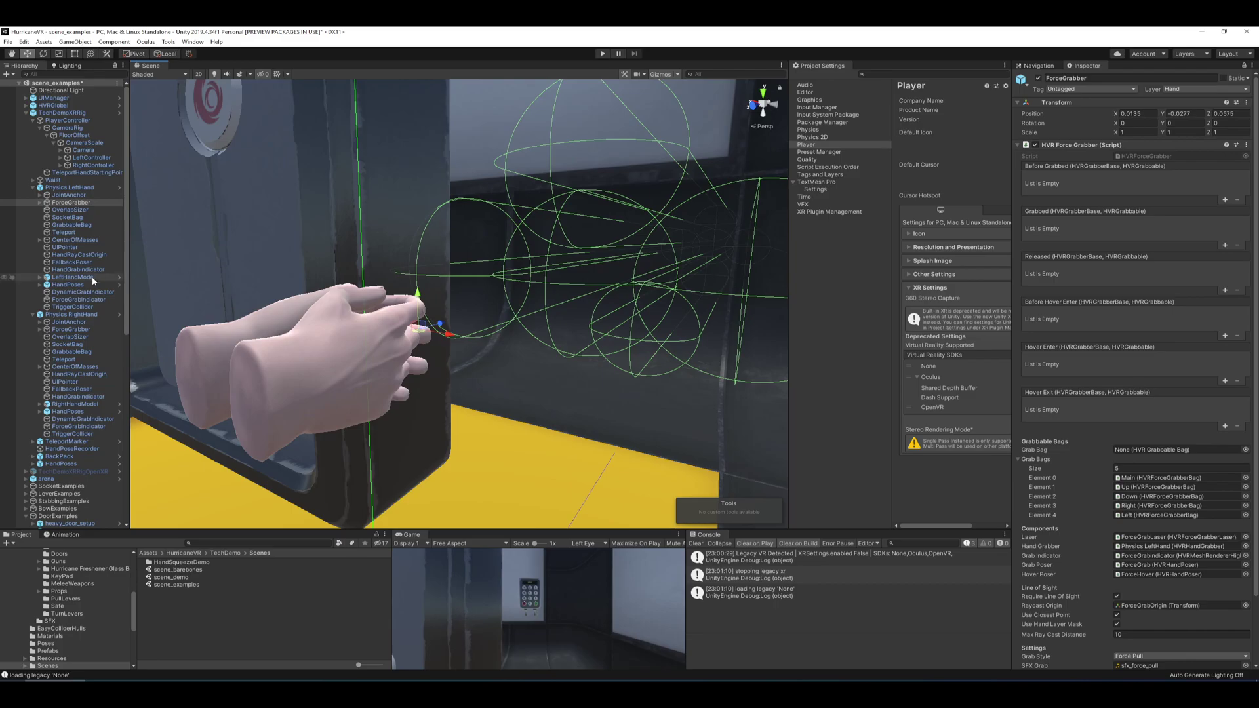
Step: Compare the LeftHandModel's colliders with the TriggerCollider's box, and inspect the HVR Hand Trigger component
left_click(74, 277)
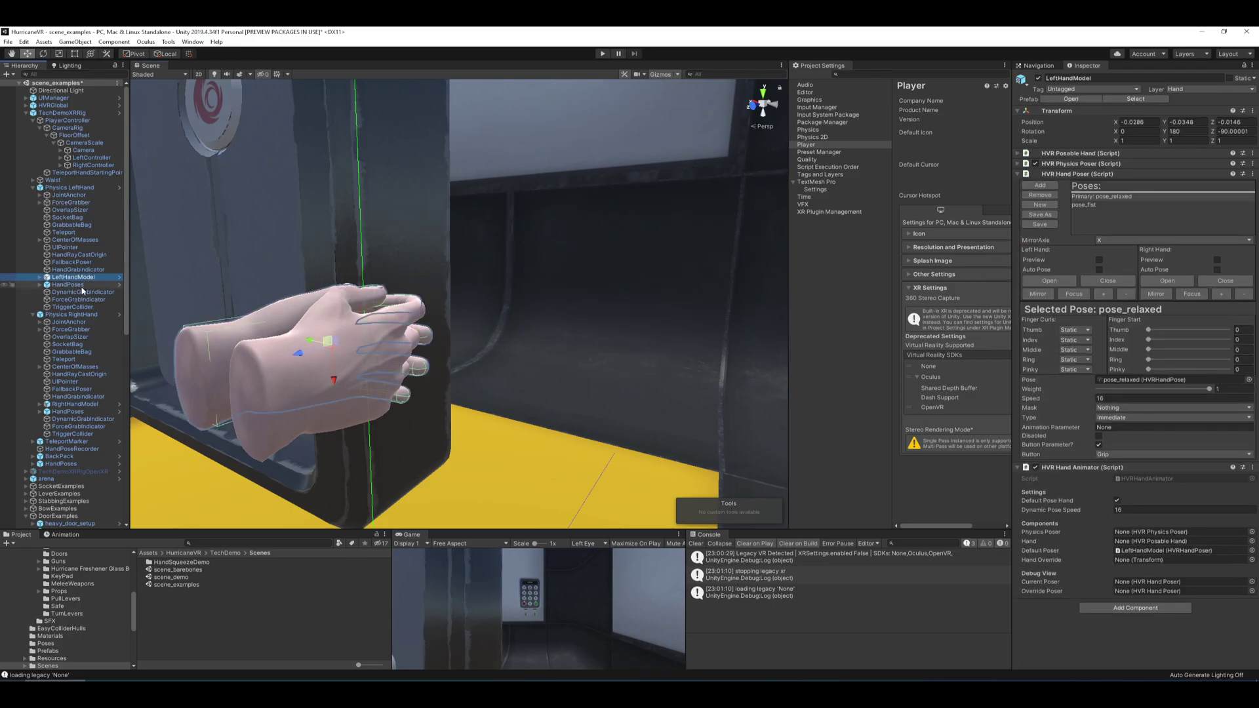
left_click(72, 307)
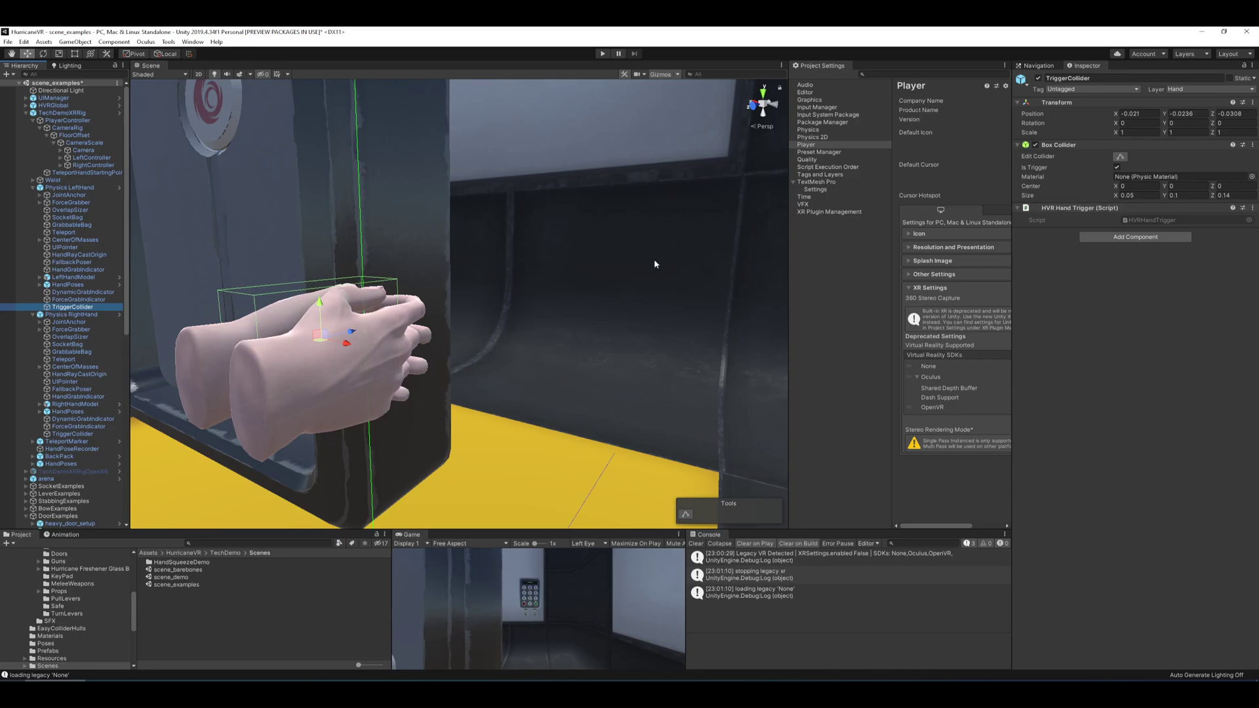
right_click_drag(654, 260, 722, 259)
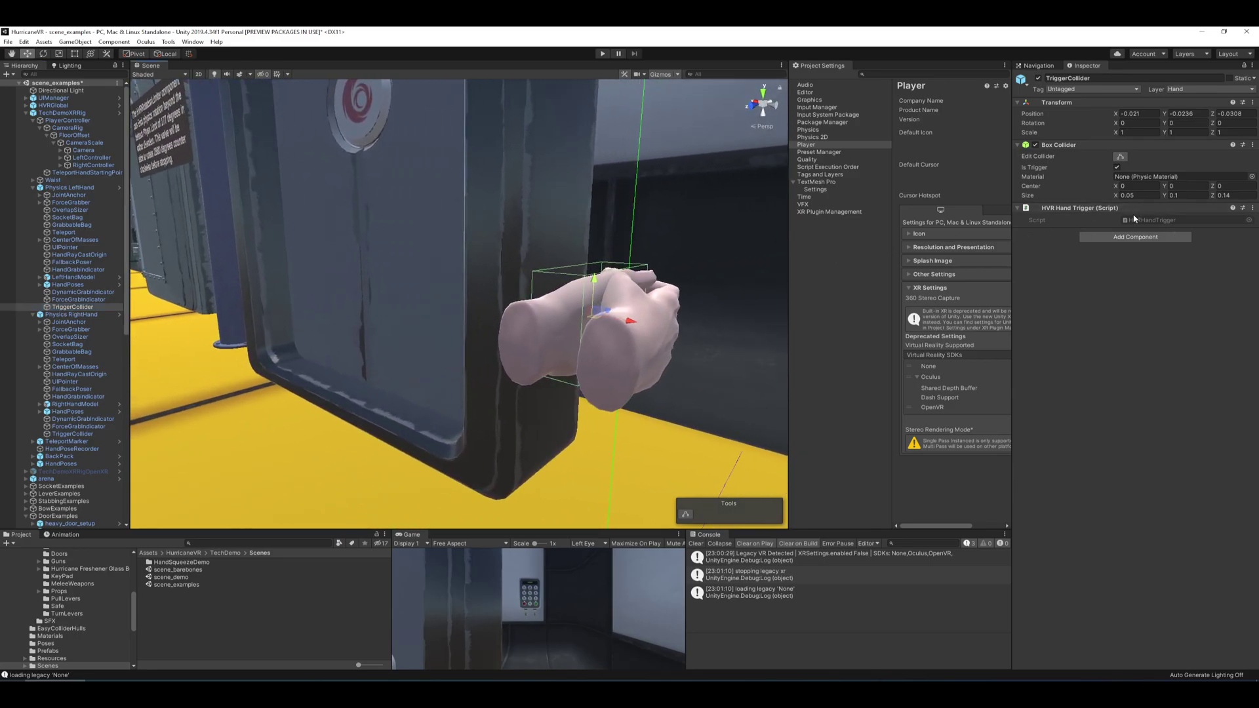
right_click_drag(633, 229, 553, 242)
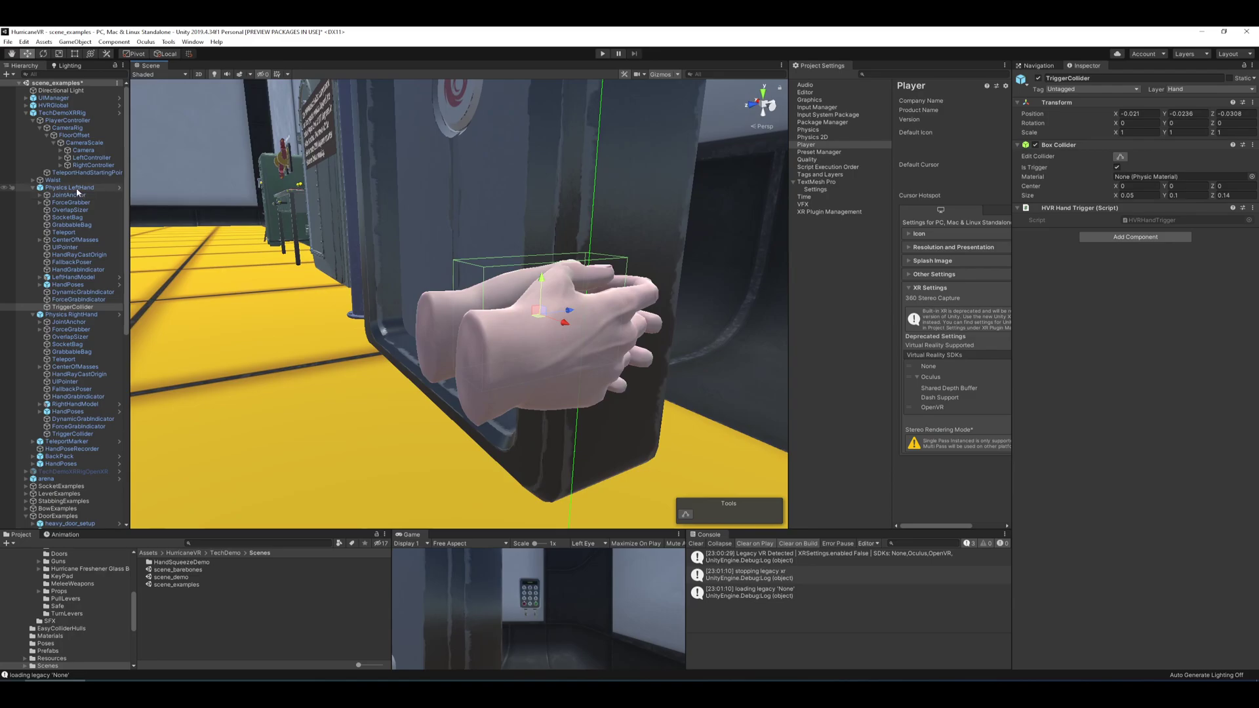
left_click_drag(430, 213, 246, 201, "alt")
right_click_drag(518, 248, 449, 271)
key("w")
left_click_drag(449, 272, 483, 285, "alt")
Step: Disable Use Hand Triggers Only on the keypad's PoseZone and start play mode
scroll(104, 461, "down", 8)
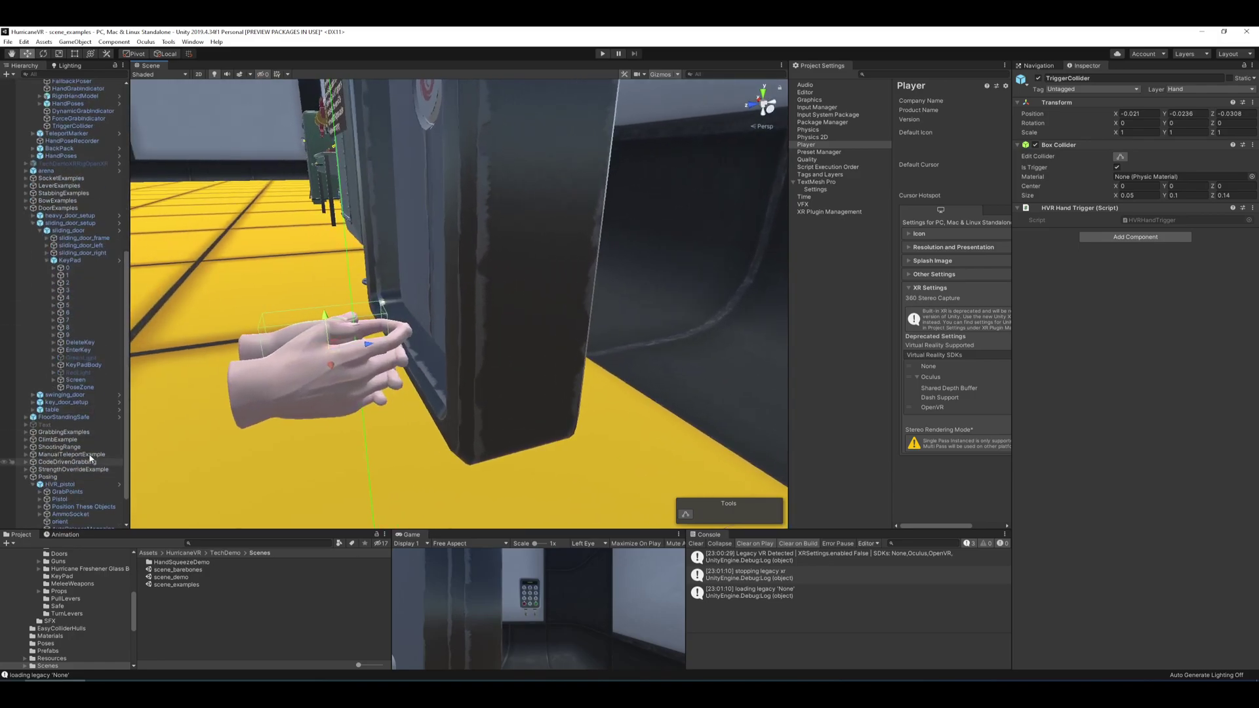
left_click(80, 387)
right_click_drag(522, 288, 521, 288)
key("f")
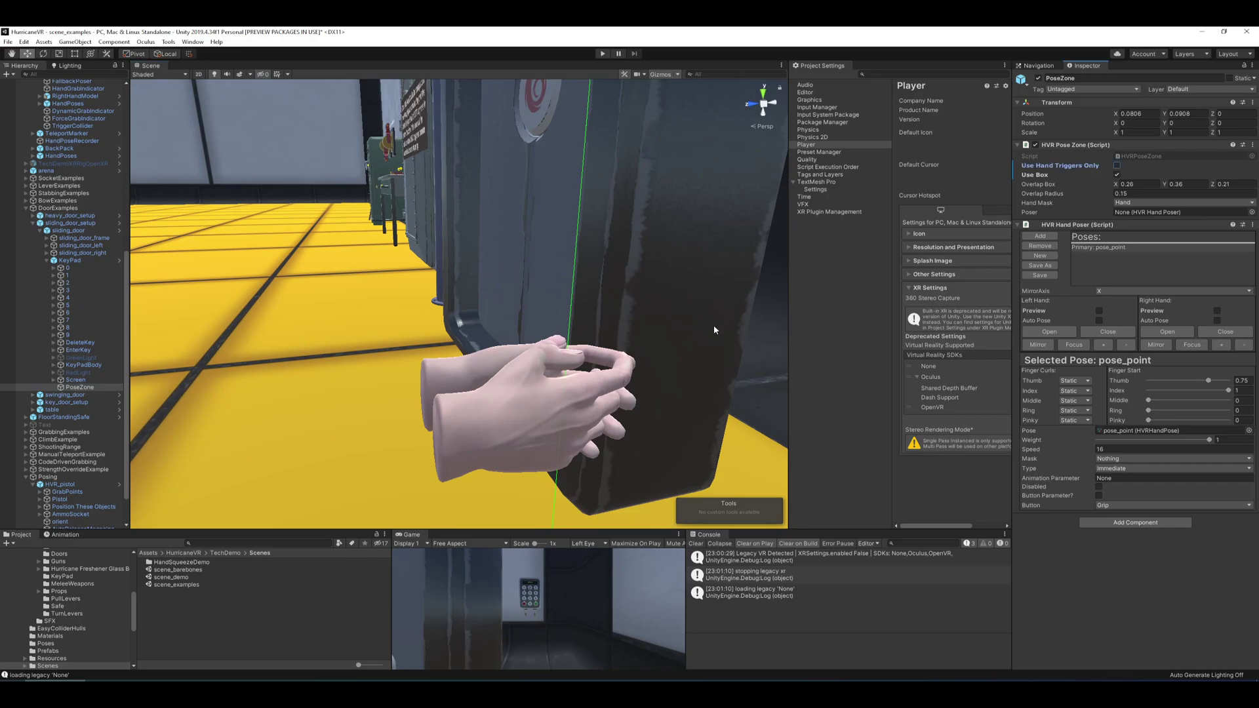
left_click_drag(713, 324, 590, 311, "alt")
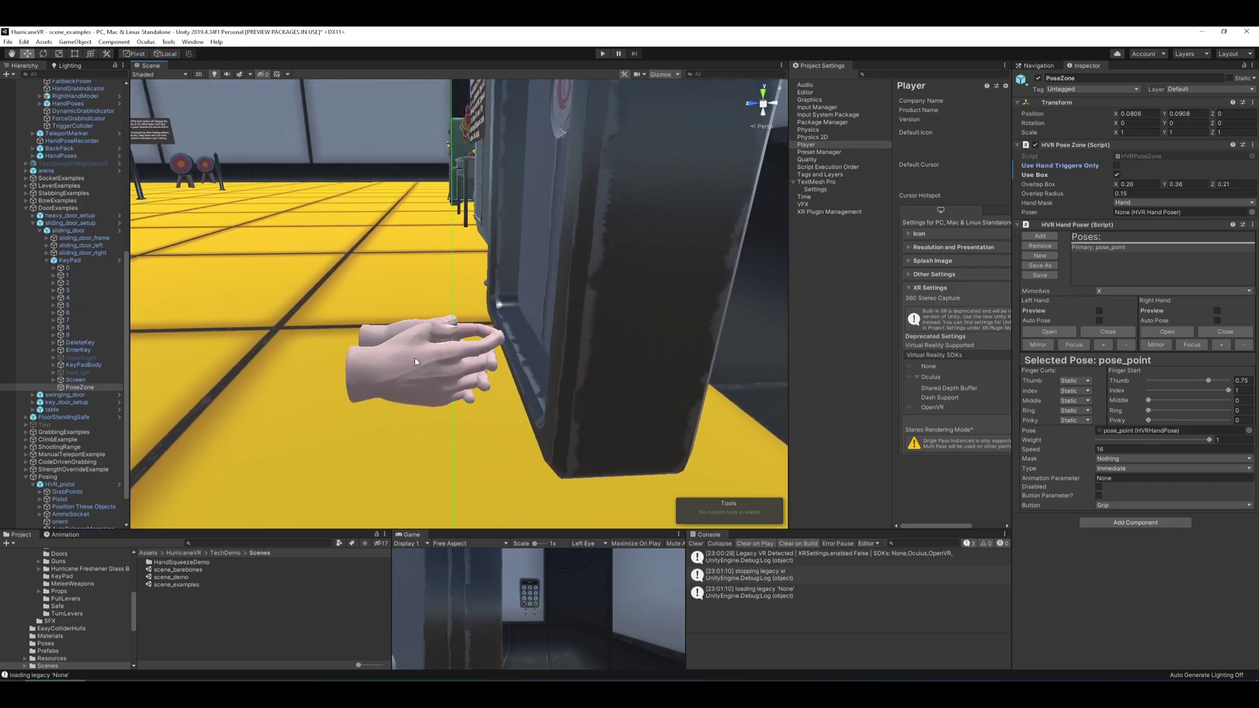
left_click(602, 53)
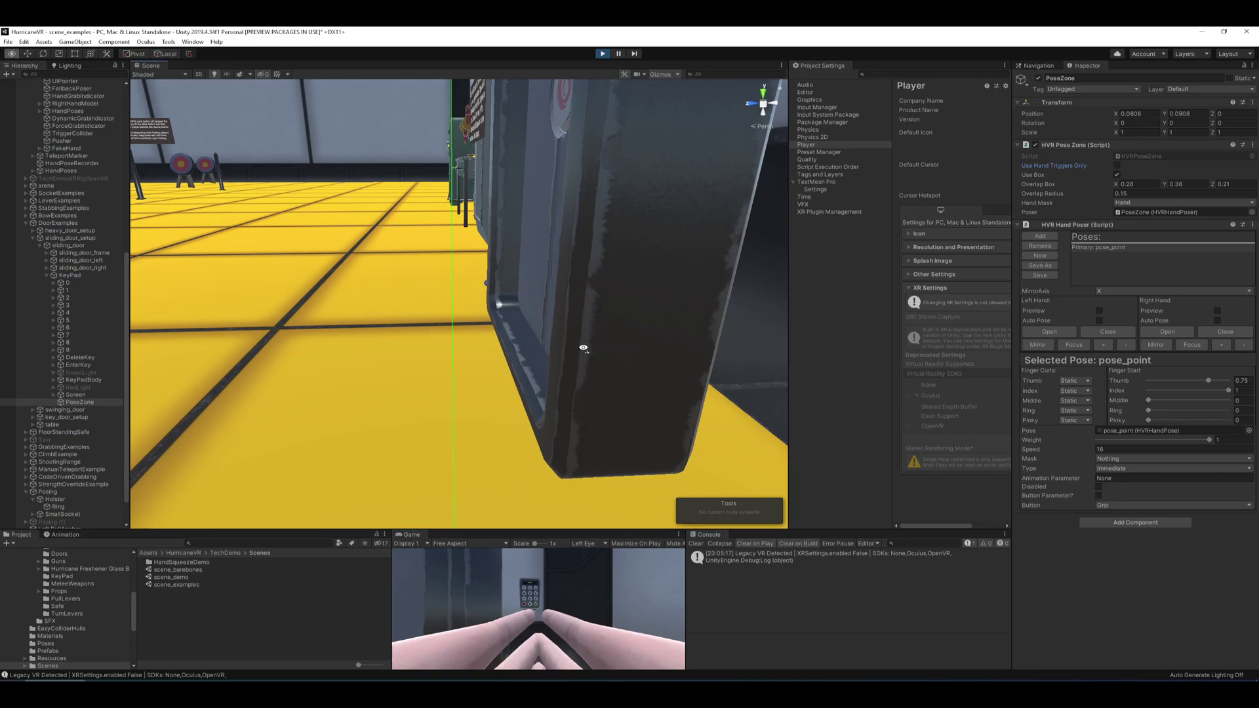
Step: Move the RightController forward toward the keypad to about Z 0.15
right_click_drag(581, 345, 609, 175)
key("w")
left_click_drag(608, 176, 331, 314, "alt")
scroll(105, 307, "up", 10)
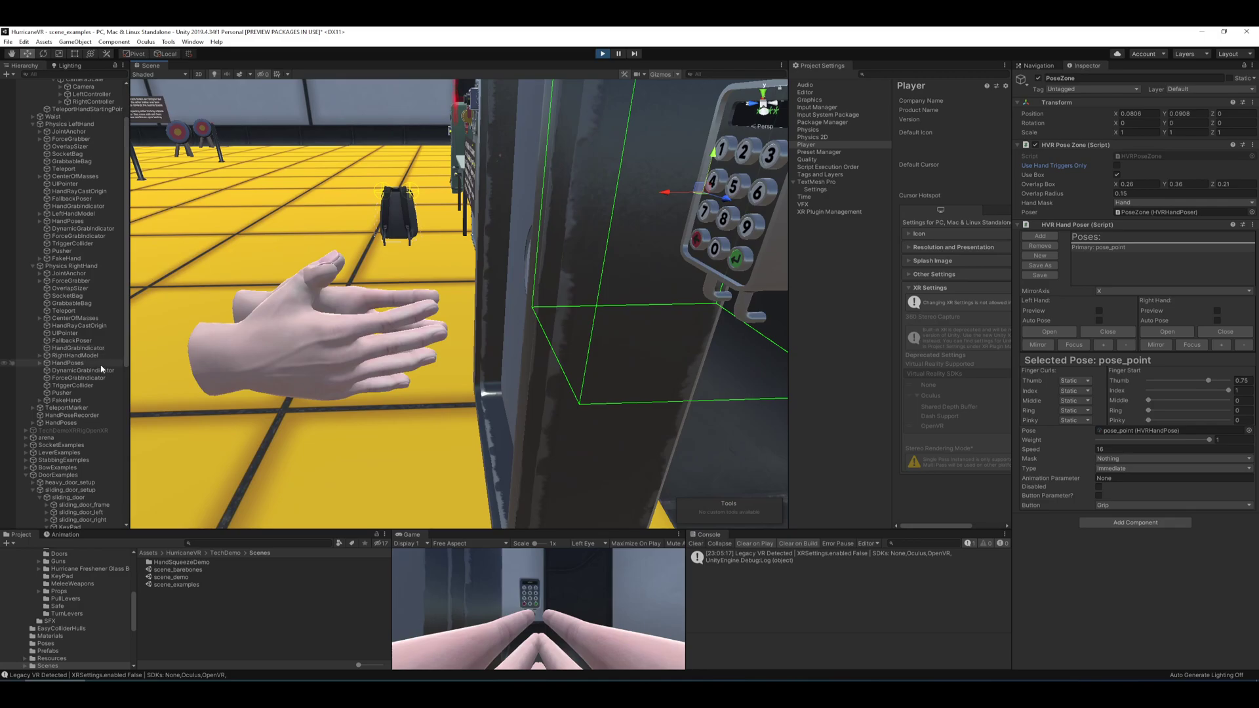
scroll(85, 215, "up", 3)
left_click(92, 158)
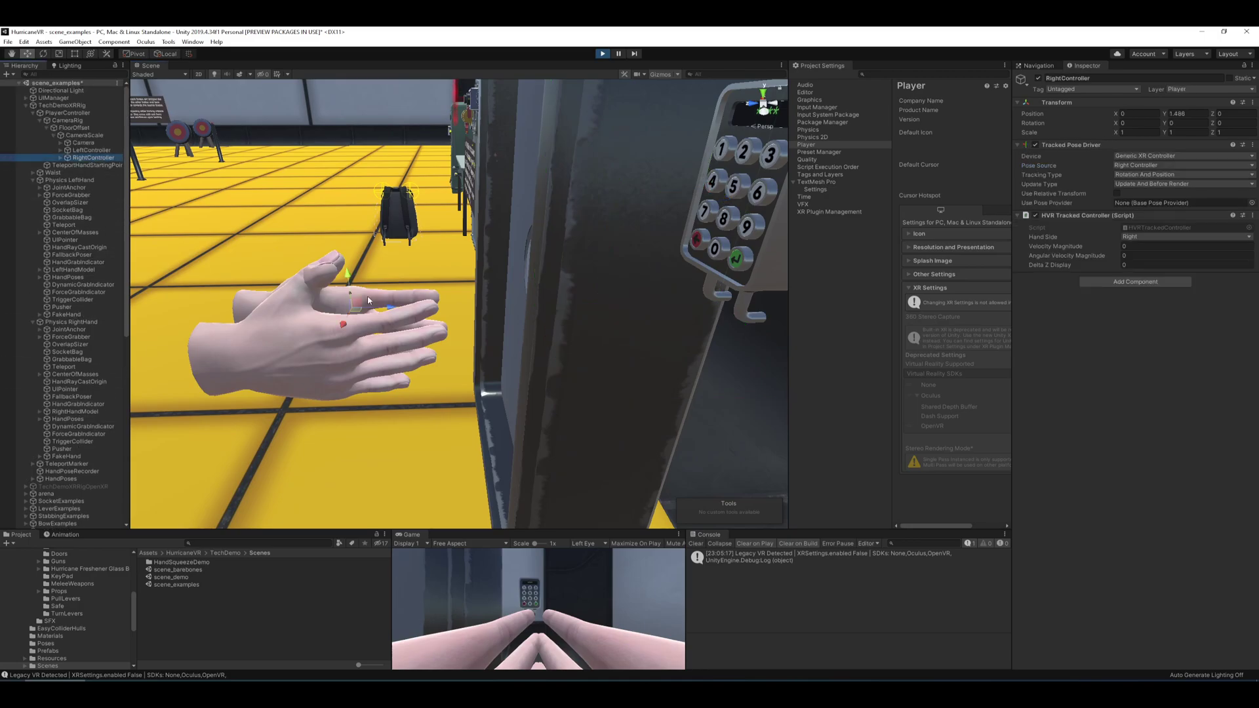
left_click_drag(401, 305, 542, 307)
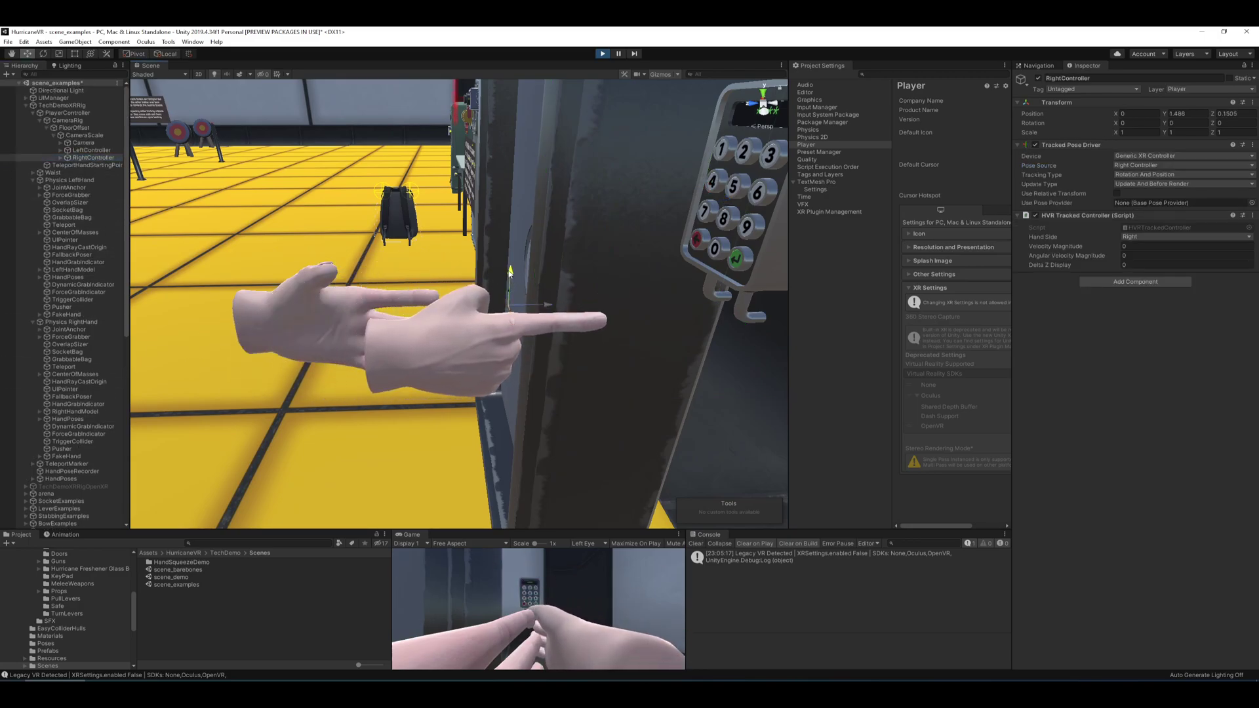
Step: Raise the RightController to about Y 1.57 and rotate it about 52.5 degrees around its Y axis
key("e")
left_click_drag(536, 231, 462, 237)
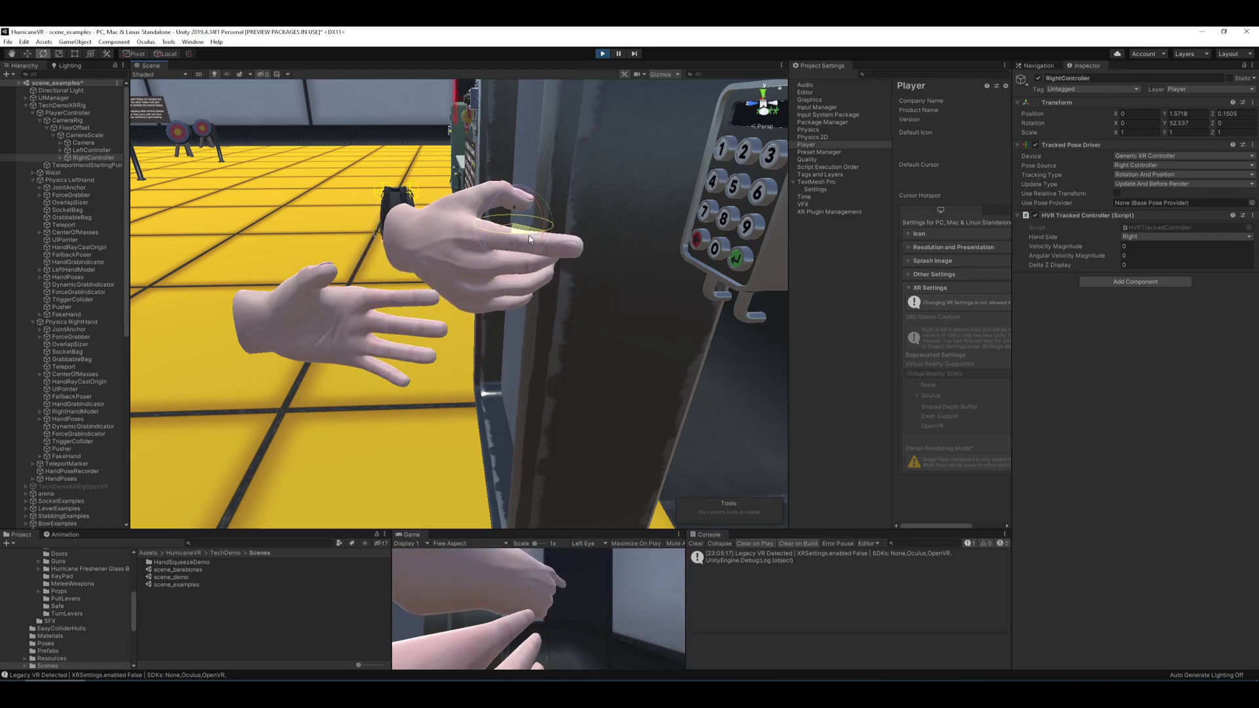
right_click_drag(615, 301, 548, 282)
key("w")
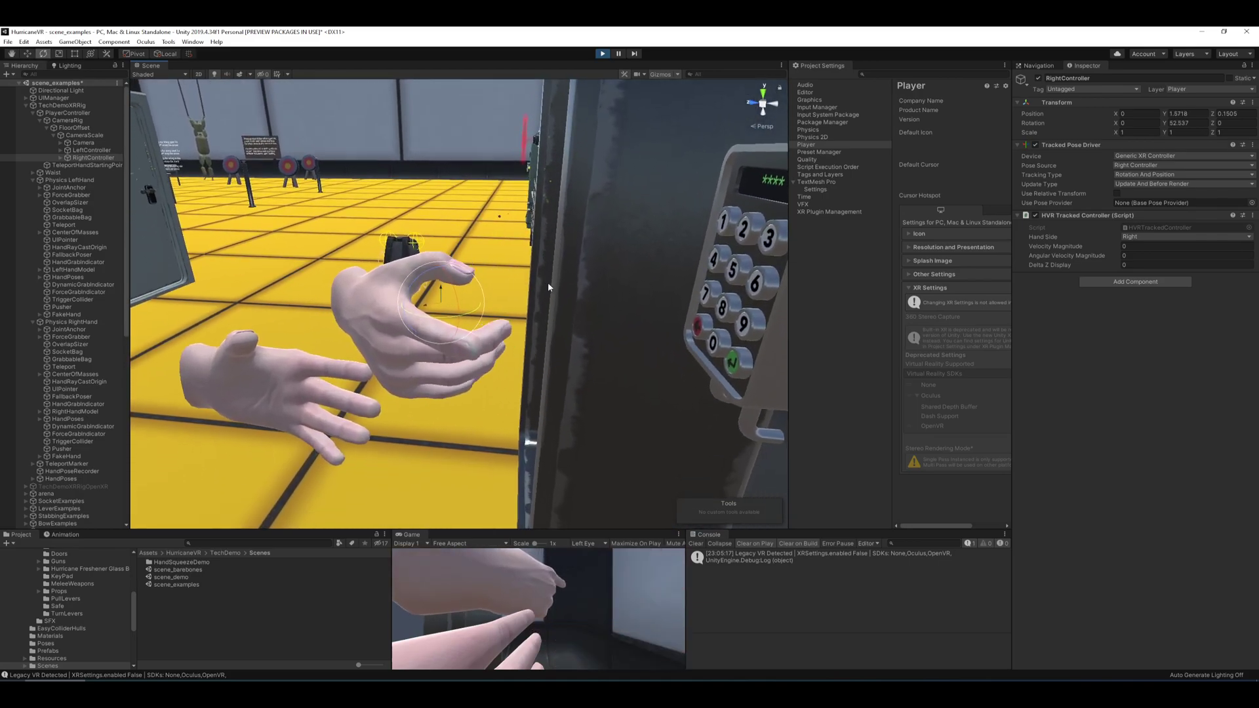
Step: Compare the PoseZone's overlap box at the keypad with the position of the right hand's TriggerCollider
scroll(88, 418, "down", 3)
scroll(88, 418, "down", 5)
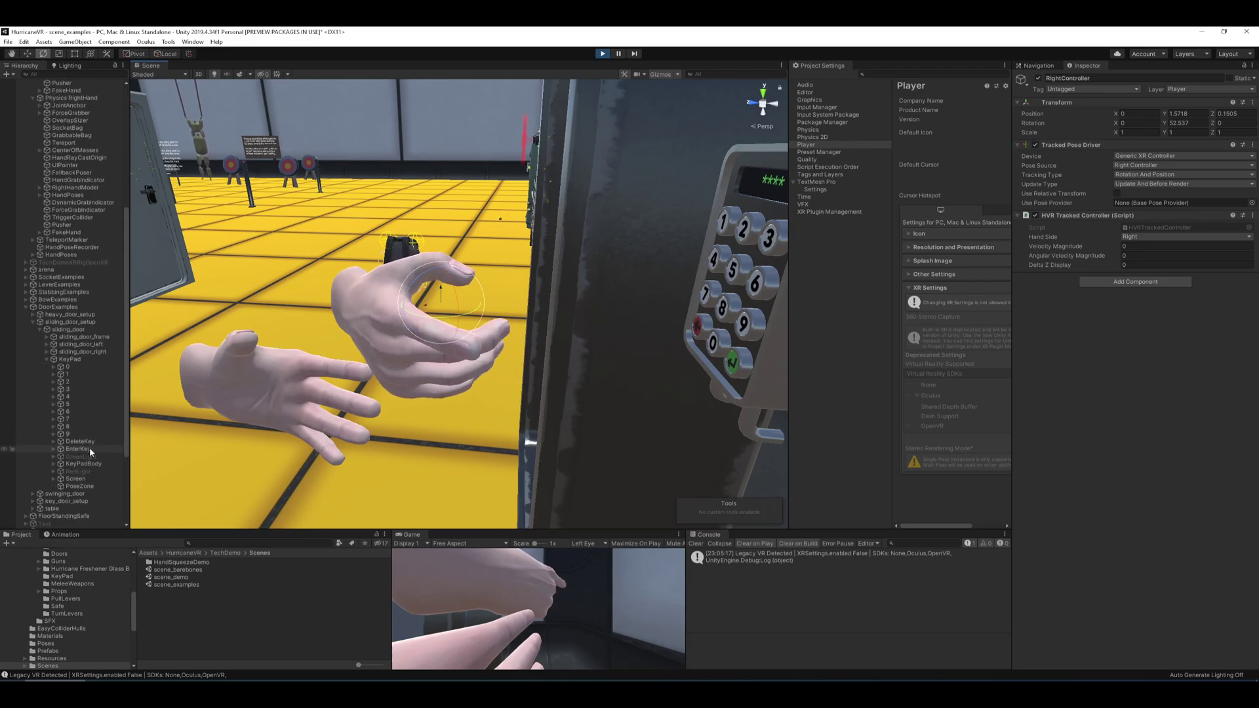
left_click(79, 486)
left_click_drag(393, 282, 420, 343, "alt")
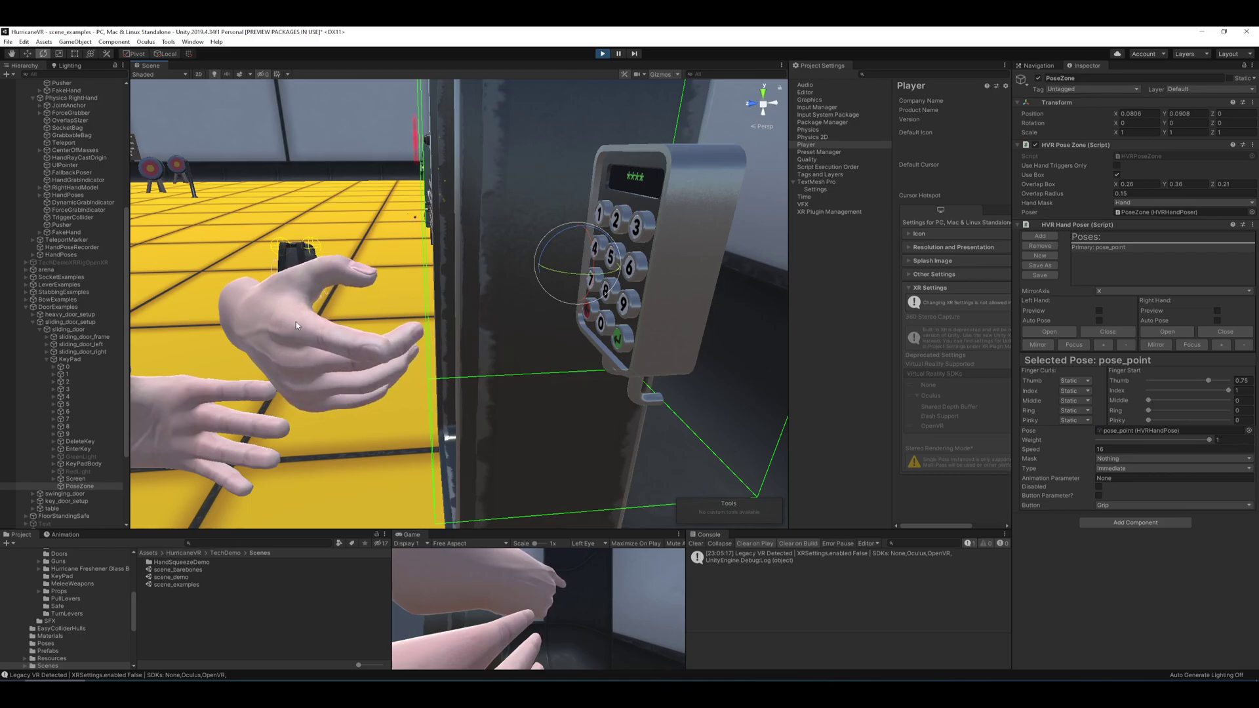
right_click_drag(296, 321, 406, 280)
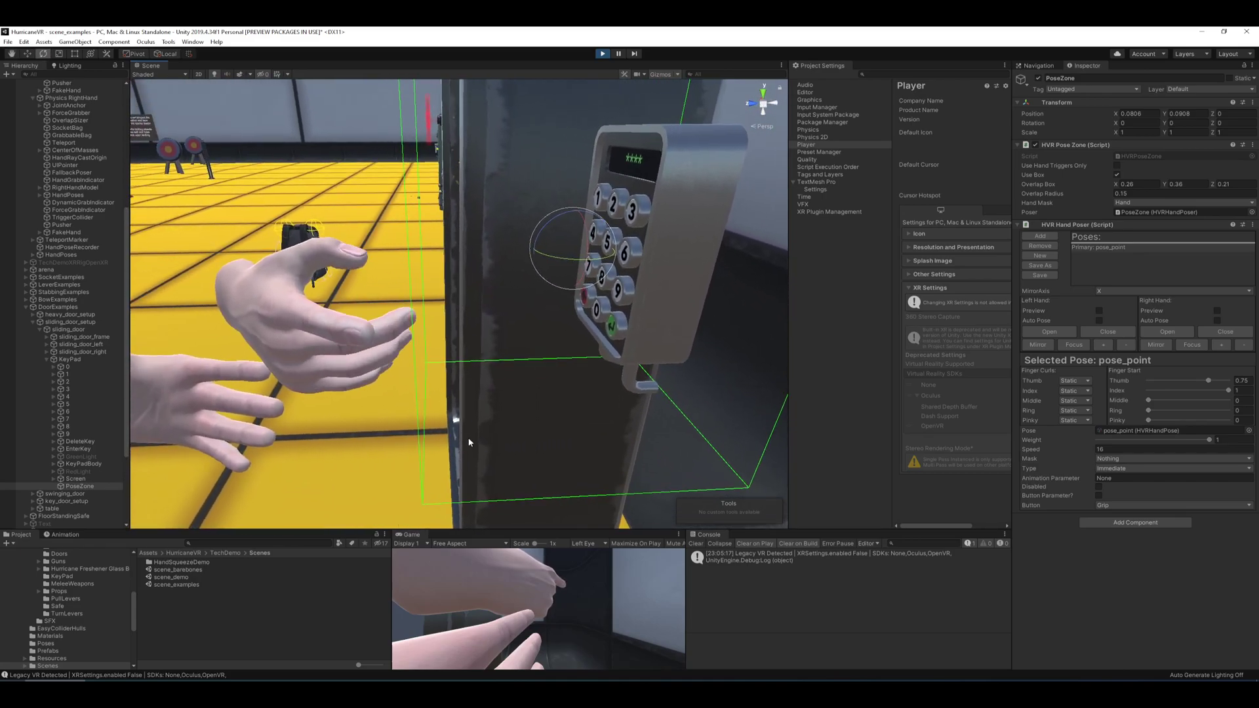
scroll(107, 372, "down", 2)
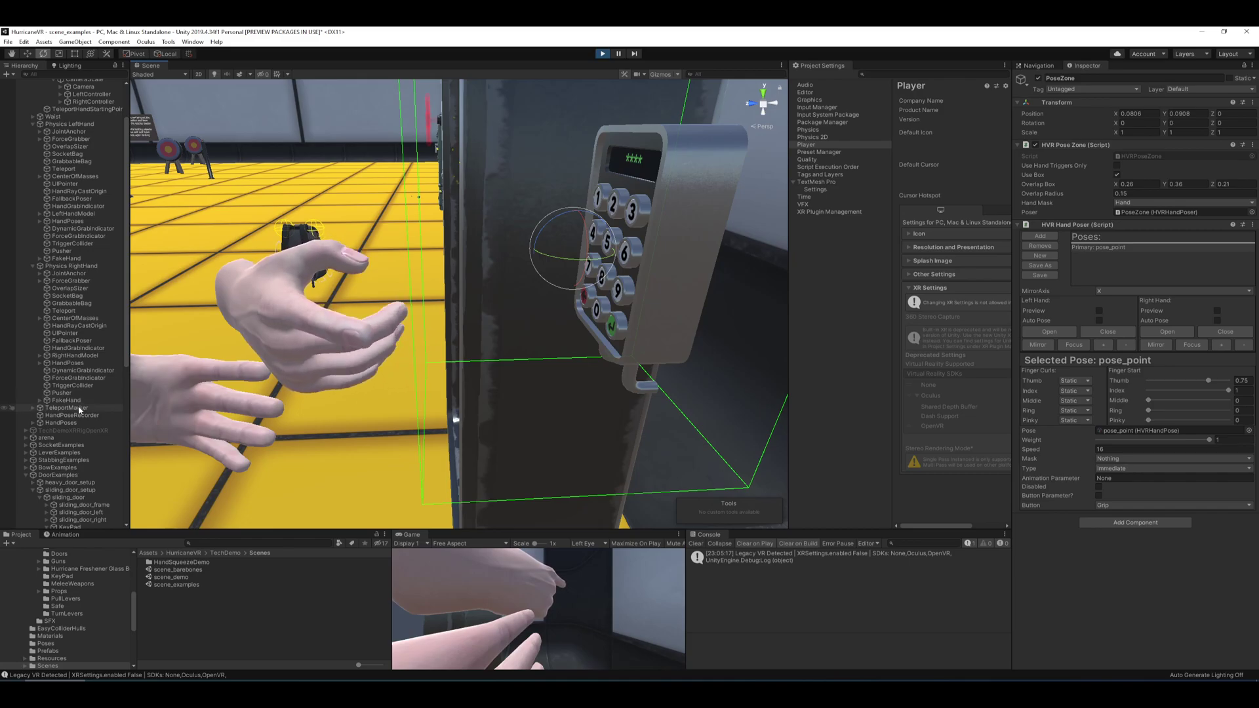
scroll(101, 406, "down", 3)
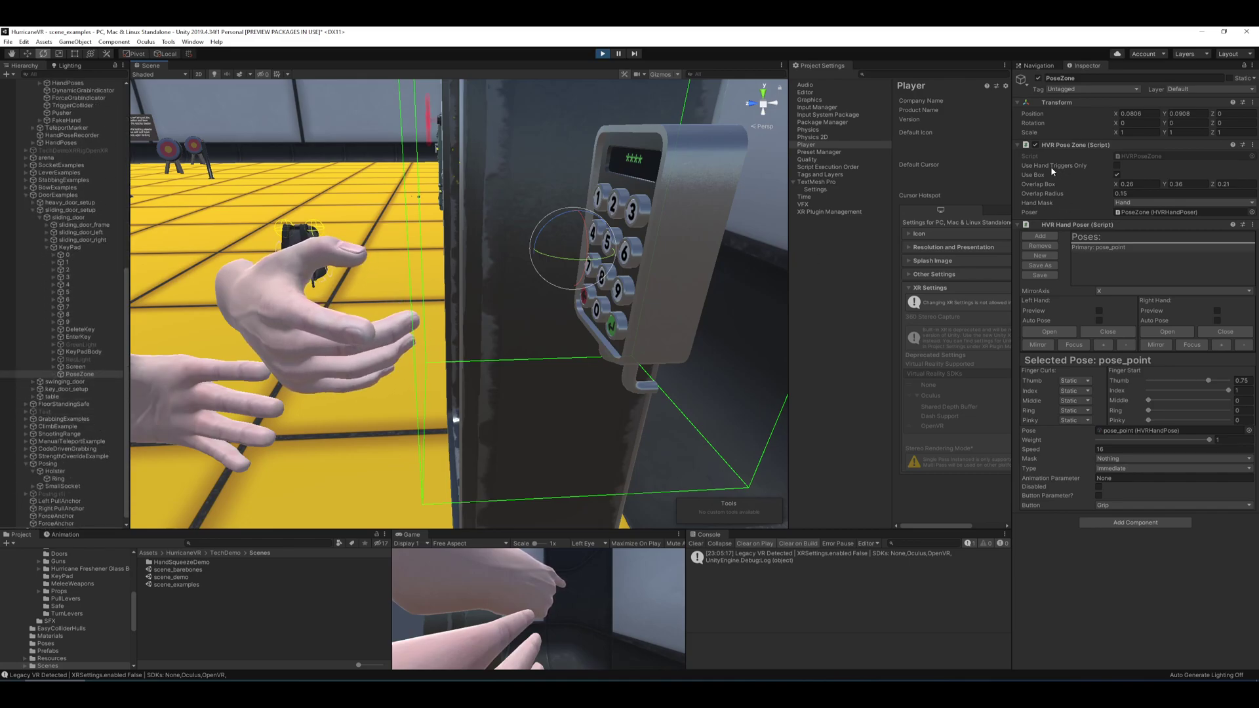
scroll(110, 269, "up", 10)
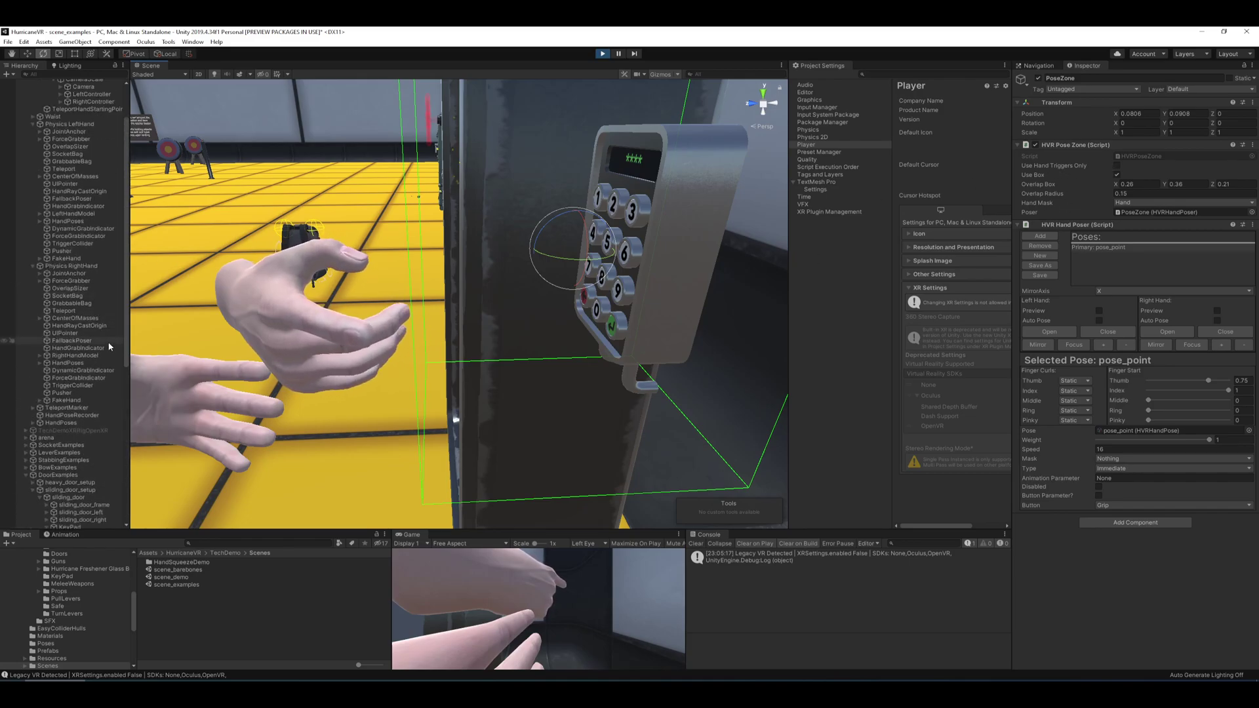
left_click(87, 385)
right_click_drag(227, 324, 486, 244)
Step: Enable Use Hand Triggers Only on the keypad's PoseZone during play mode
scroll(92, 402, "down", 6)
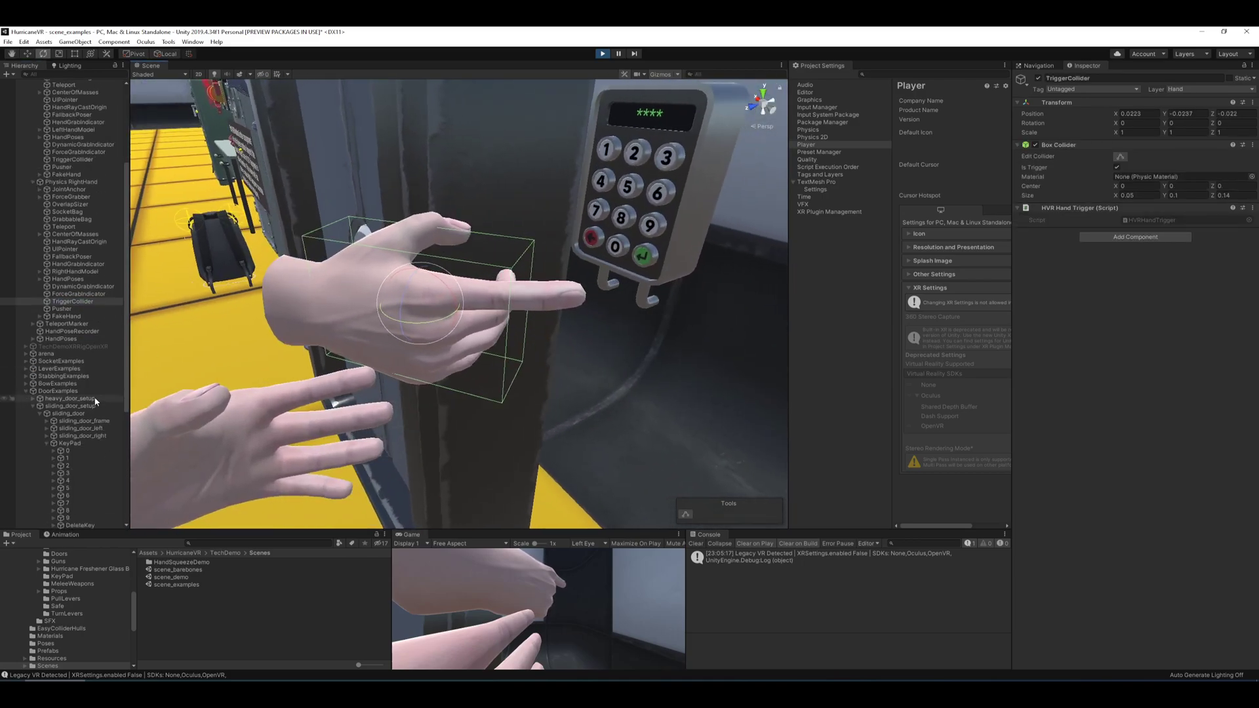
left_click(79, 486)
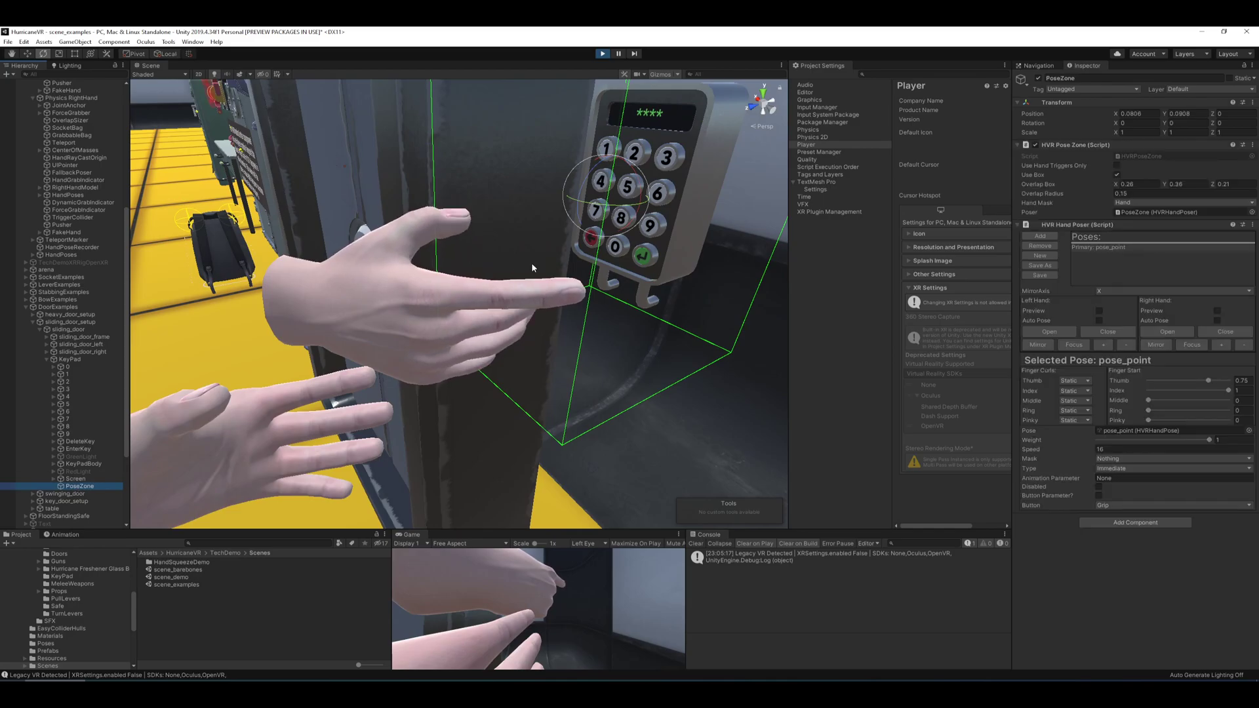
left_click(1117, 166)
right_click_drag(549, 227, 422, 238)
Step: Move the RightController farther into the keypad's pose zone, to about Z 0.25
scroll(82, 229, "up", 6)
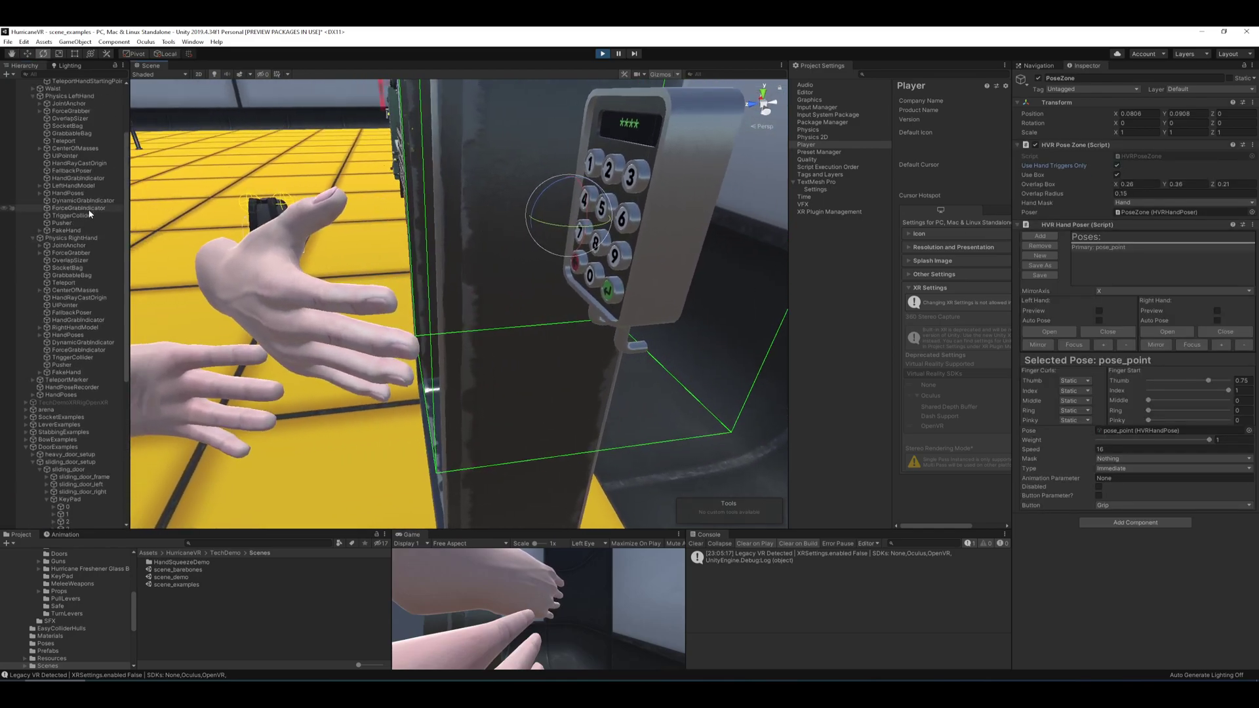
scroll(97, 298, "up", 4)
left_click(104, 158)
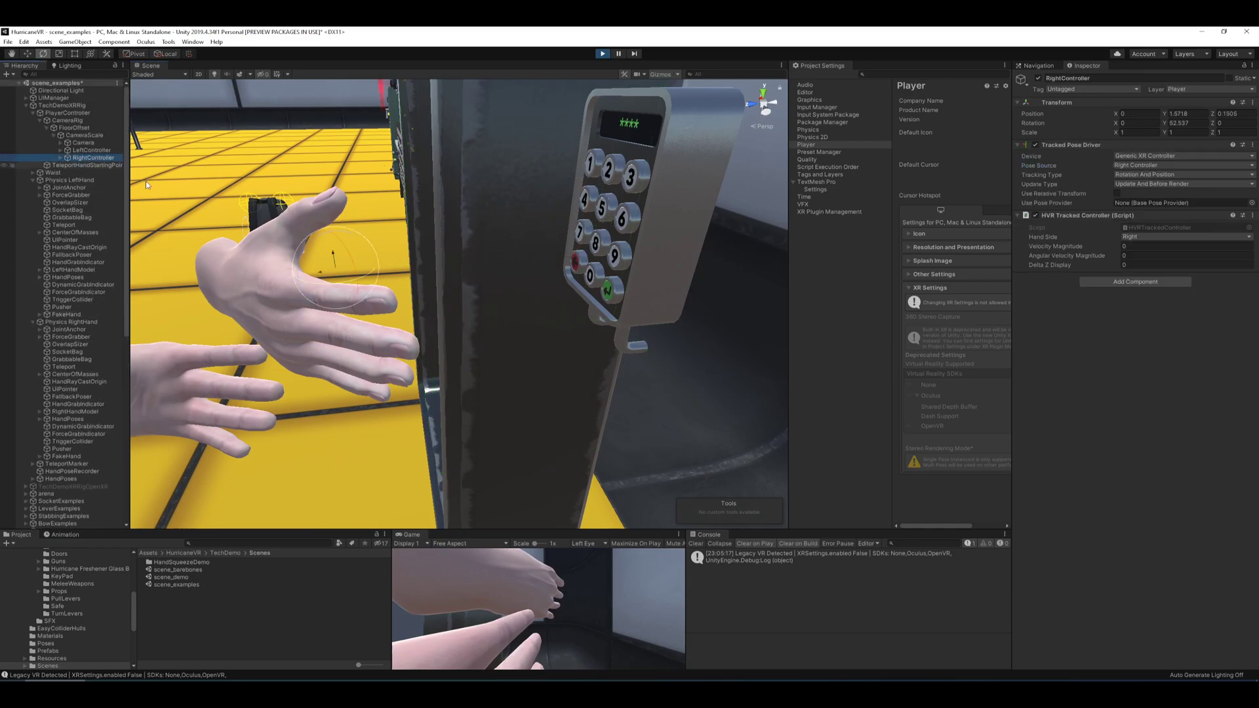
left_click_drag(352, 281, 443, 276)
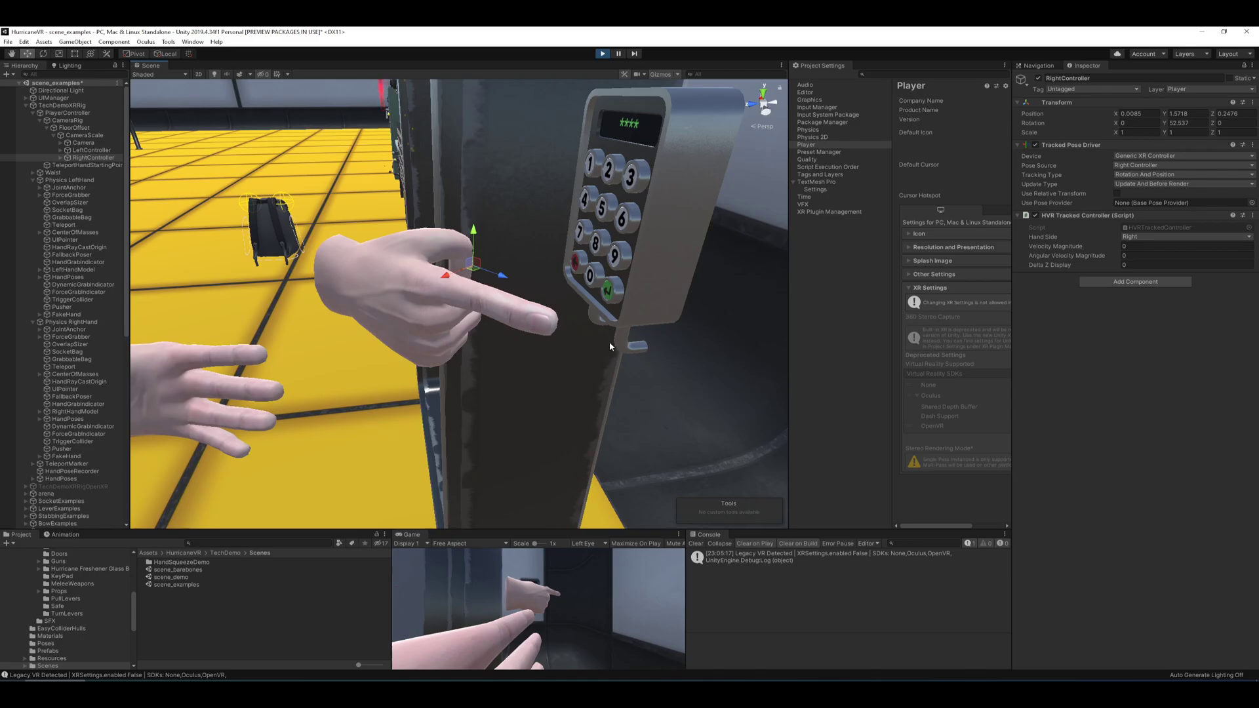